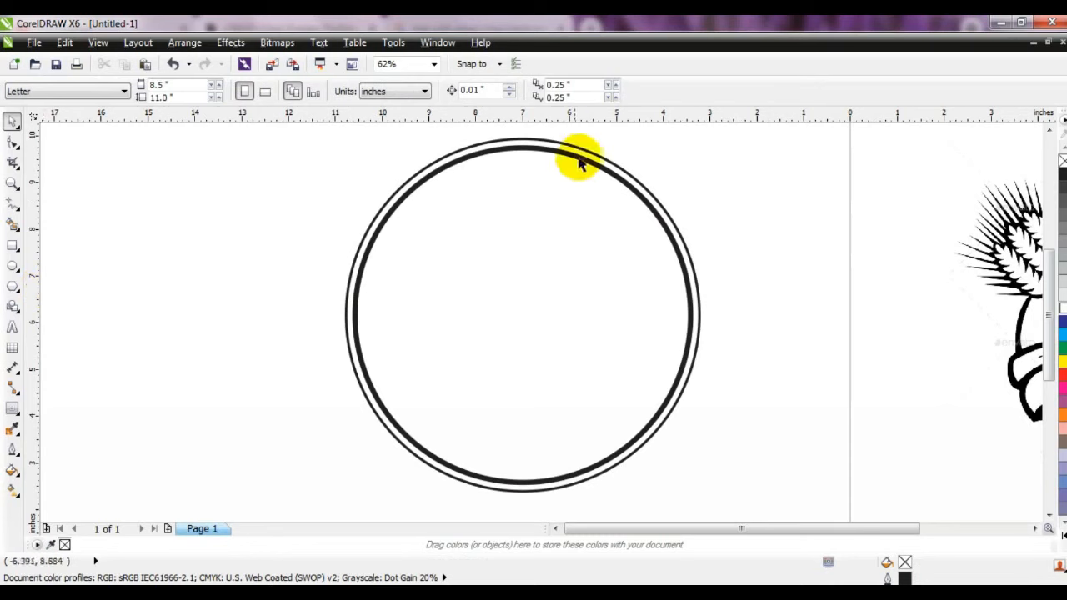
- Duplicate the thick ring as a smaller concentric circle about 4.2 in in diameter
click(584, 154)
key(KP_Add)
drag(704, 135, 646, 213)
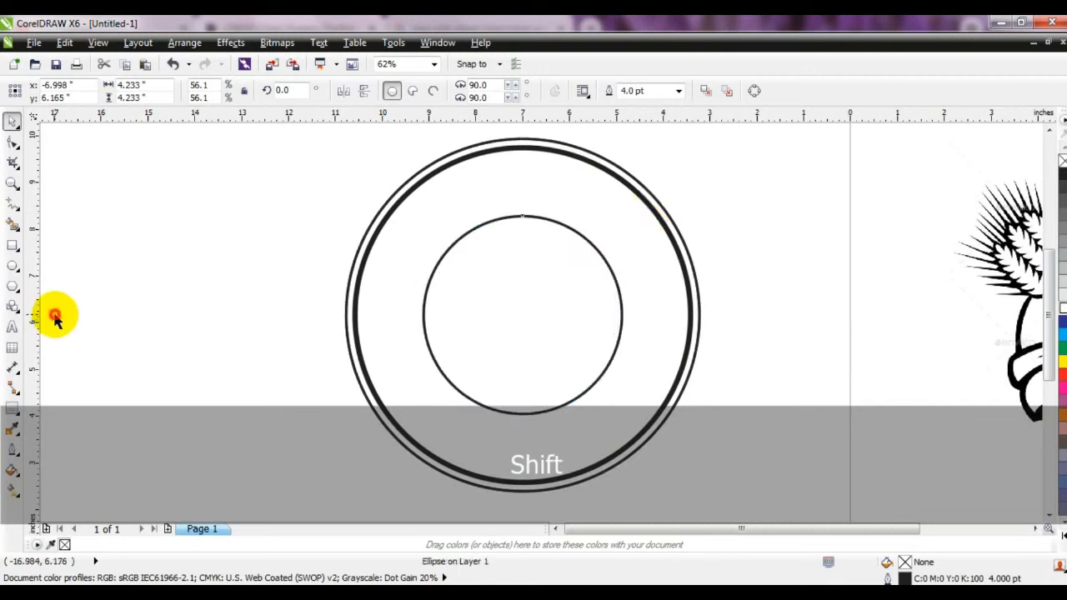
click(47, 311)
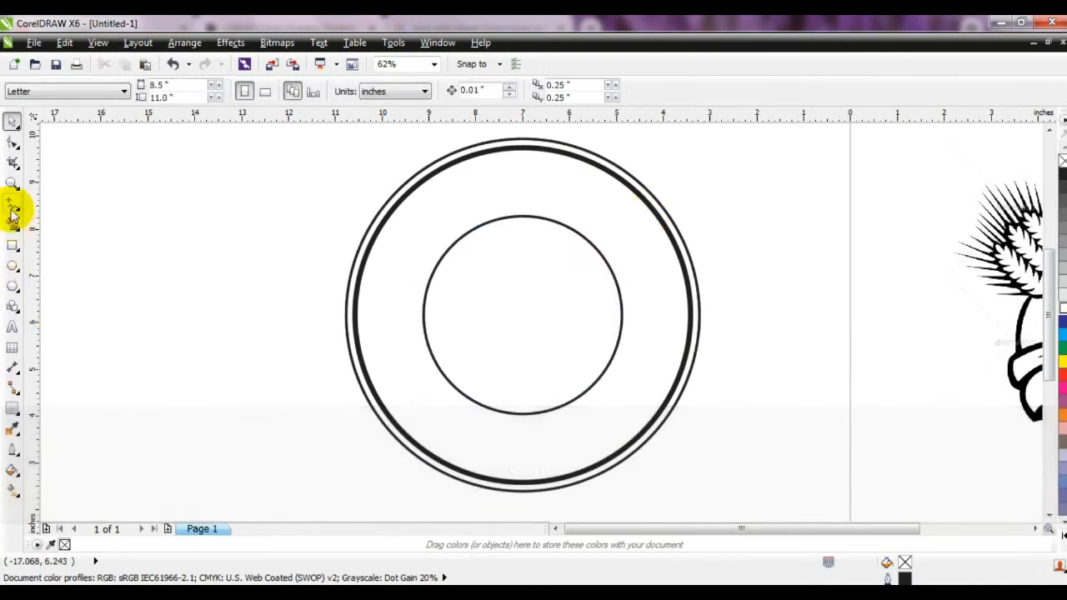
- Draw a straight vertical line about 5.6 in long beside the circles and set its outline width to 3 pt
click(12, 203)
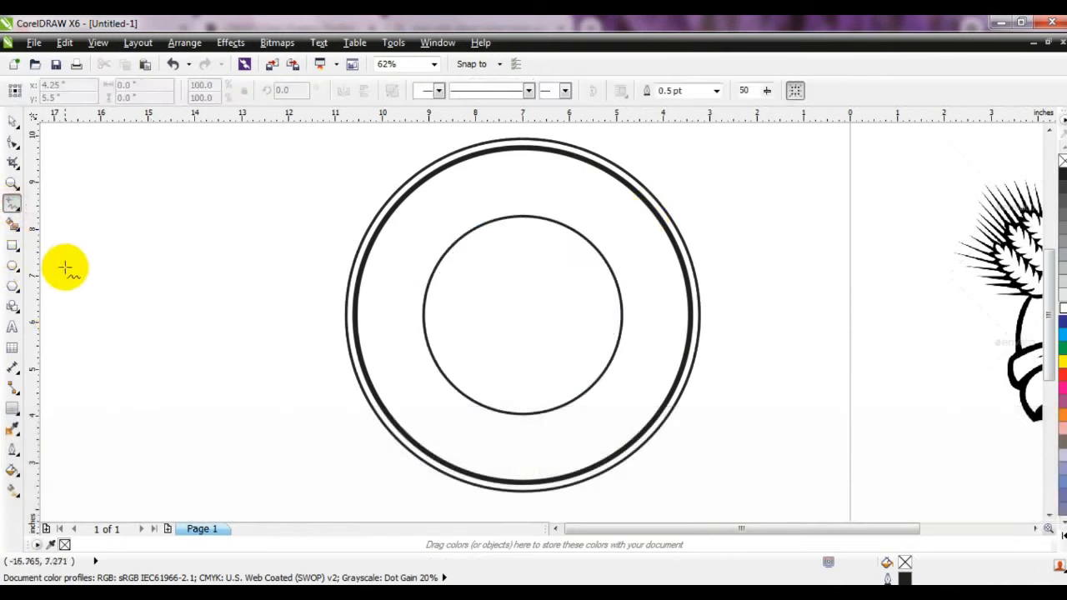
click(137, 204)
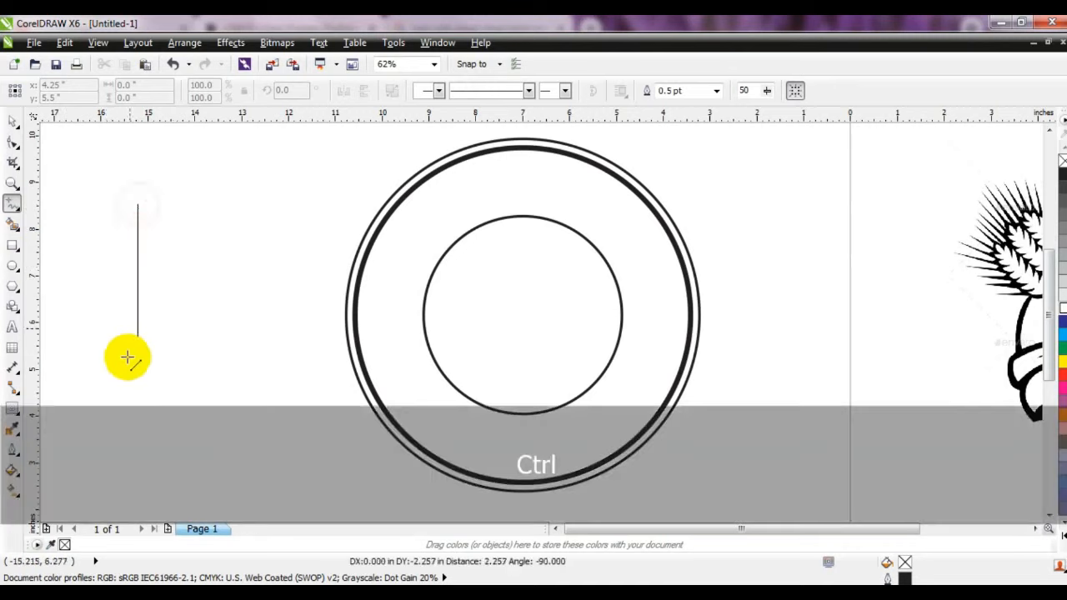
click(130, 467)
click(12, 121)
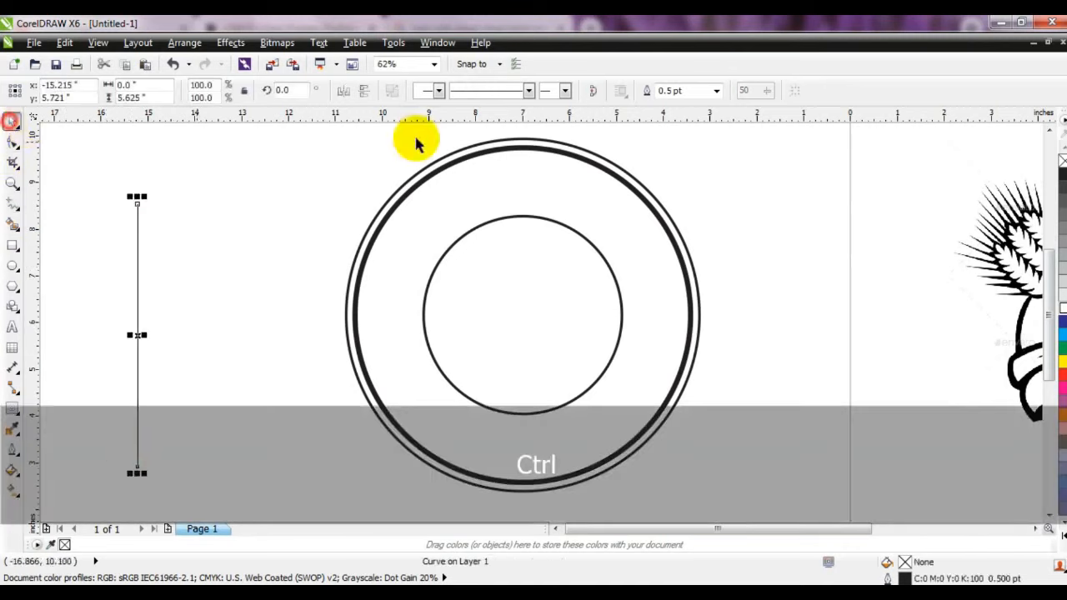
click(716, 90)
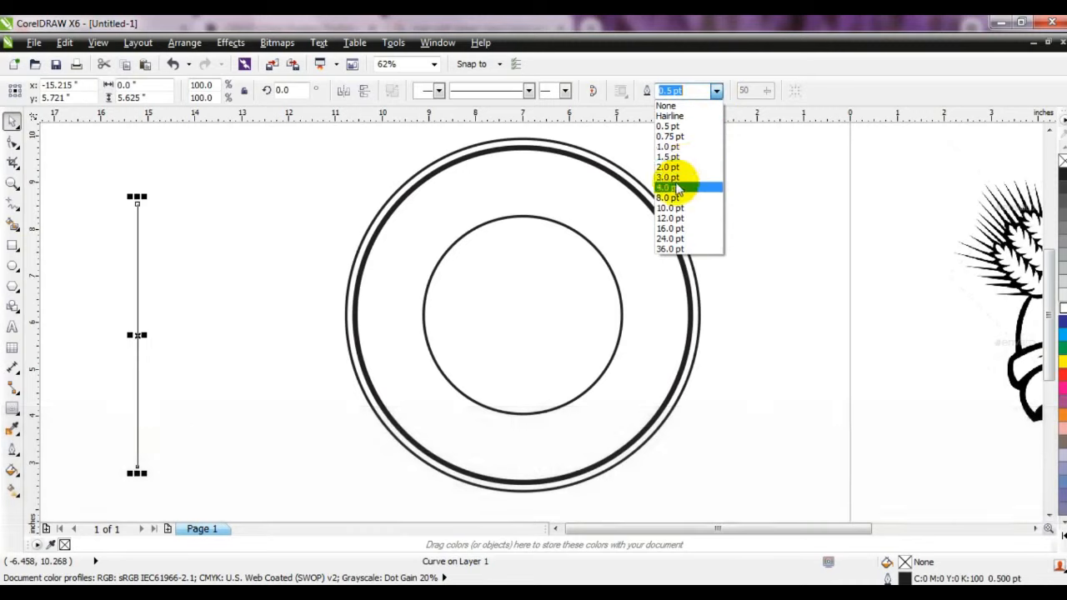
click(669, 176)
- Duplicate the vertical line sideways at about 0.13 in spacing until 38 parallel lines span about 5 in
drag(137, 237, 143, 239)
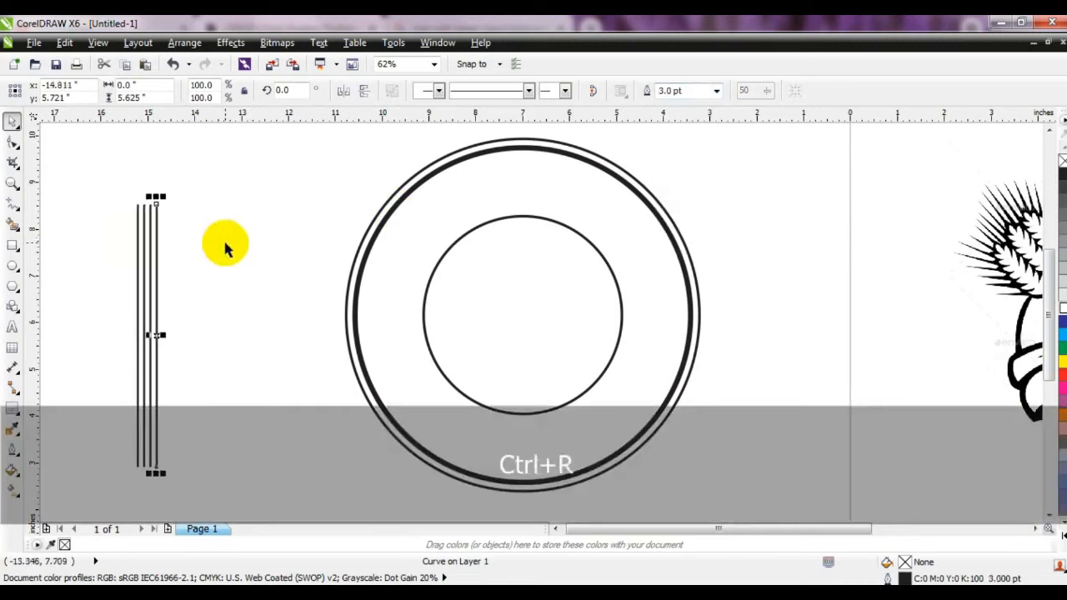
key(ctrl+r)
key(ctrl+r)
key(ctrl+r)
key(ctrl+r)
key(ctrl+r)
key(ctrl+r)
key(ctrl+r)
key(ctrl+r)
key(ctrl+r)
key(ctrl+r)
key(ctrl+r)
key(ctrl+r)
key(ctrl+r)
key(ctrl+r)
key(ctrl+r)
key(ctrl+r)
key(ctrl+r)
key(ctrl+r)
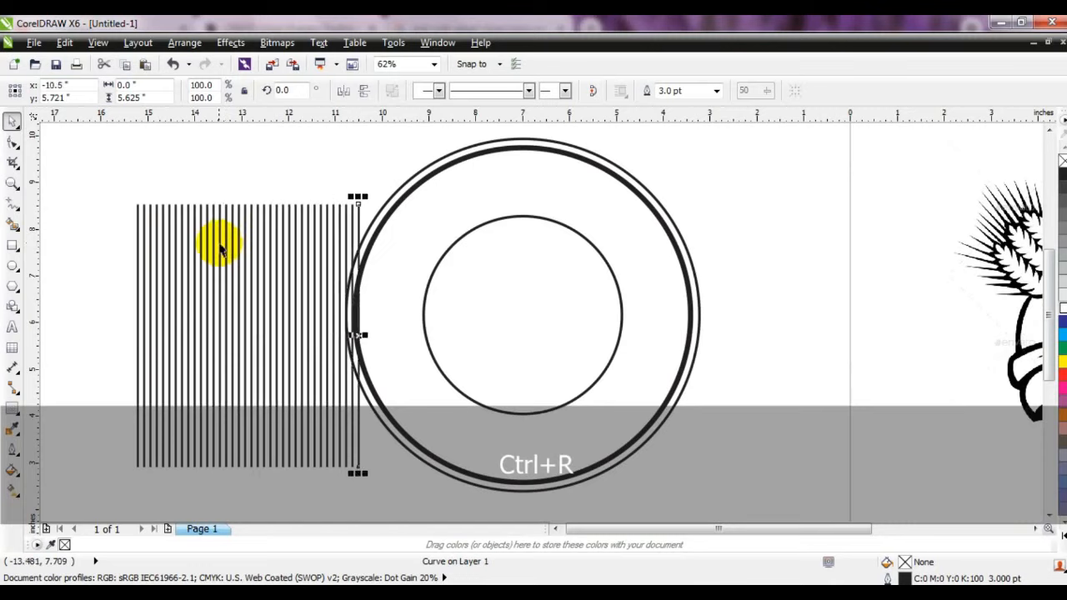
key(ctrl+r)
- Combine all the vertical lines into one curve and set its outline width to 4 pt
drag(95, 192, 408, 492)
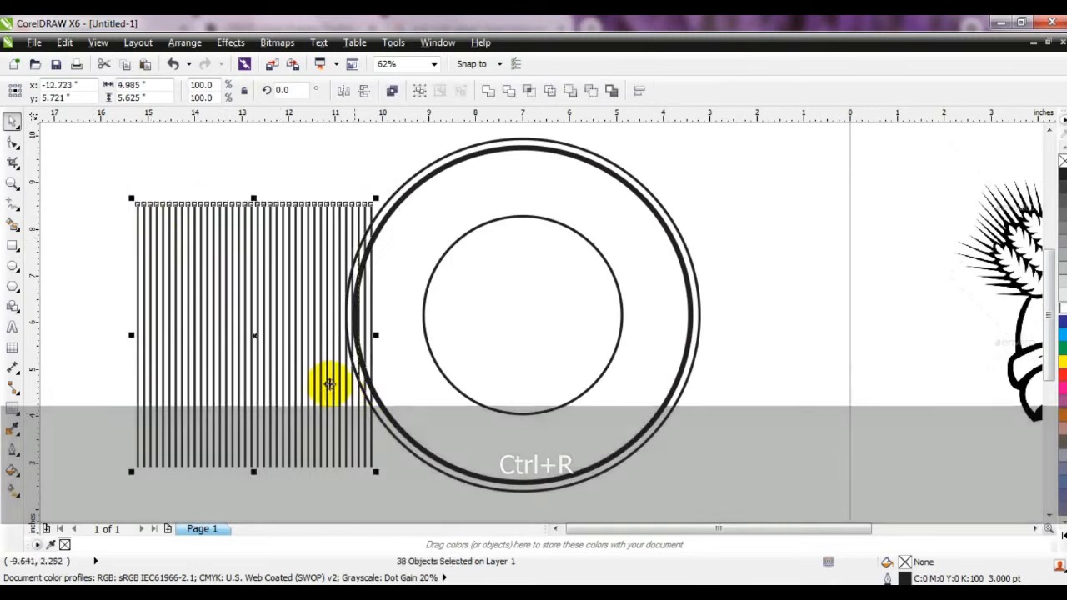
click(392, 90)
click(714, 90)
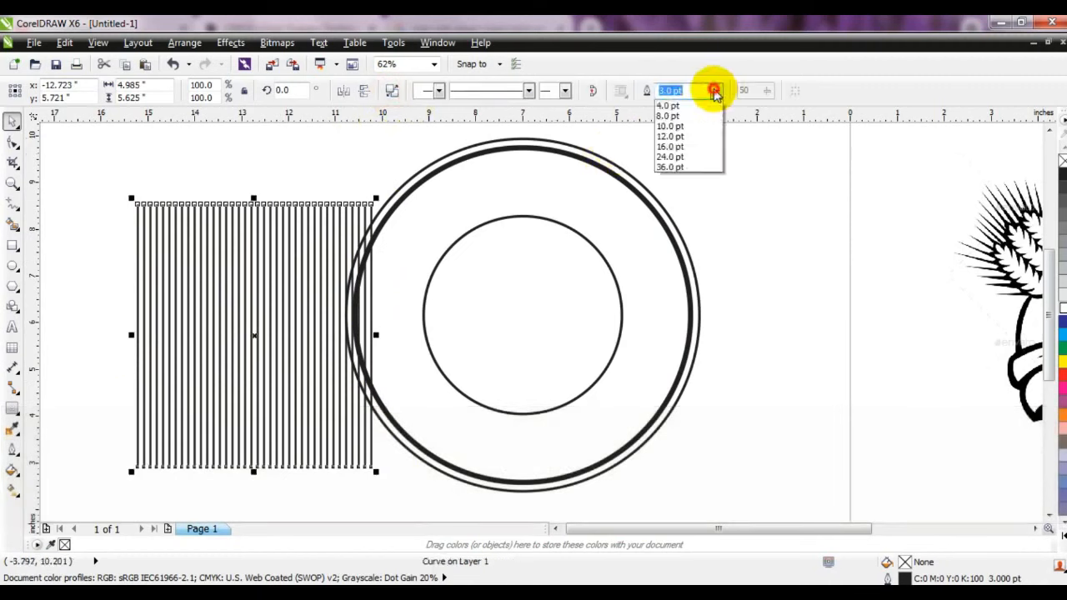
click(678, 189)
- Skew the line pattern horizontally to about 6.45 in overall width and centre it on the small circle
click(281, 247)
drag(251, 201, 401, 219)
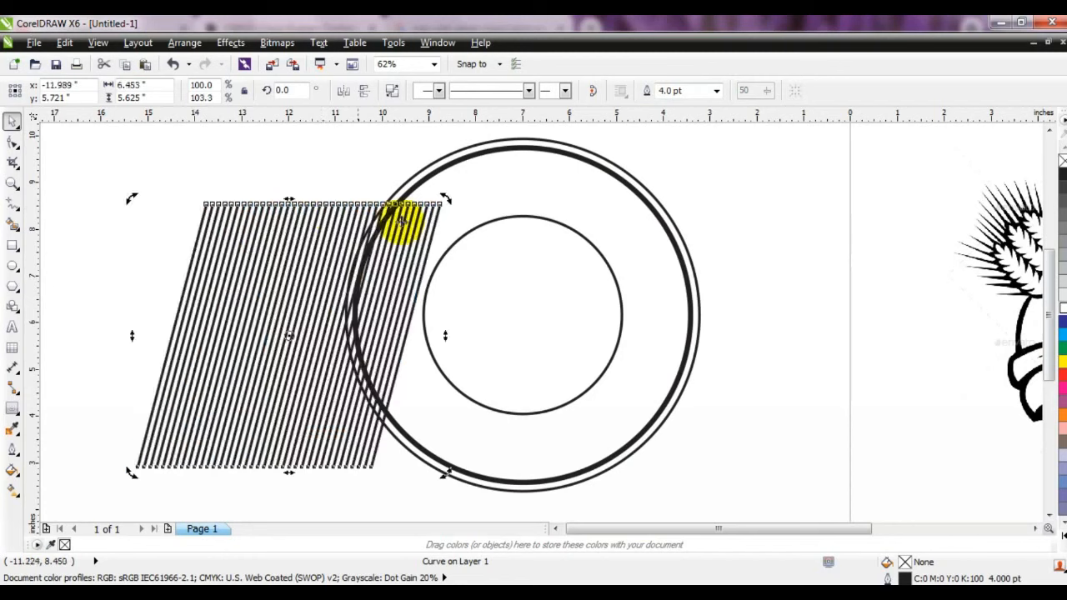
shift+click(519, 220)
key(c)
key(e)
key(Escape)
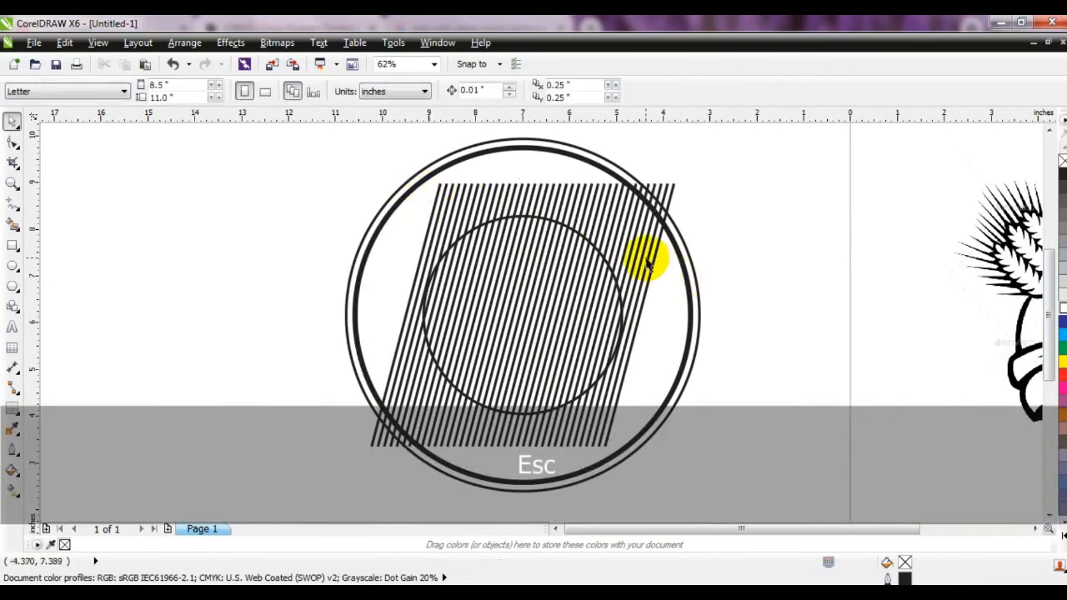
- Skew the line pattern further to about 6.9 in overall width and send it to the back
click(647, 259)
click(564, 410)
drag(520, 448, 499, 448)
drag(513, 180, 520, 180)
key(shift)
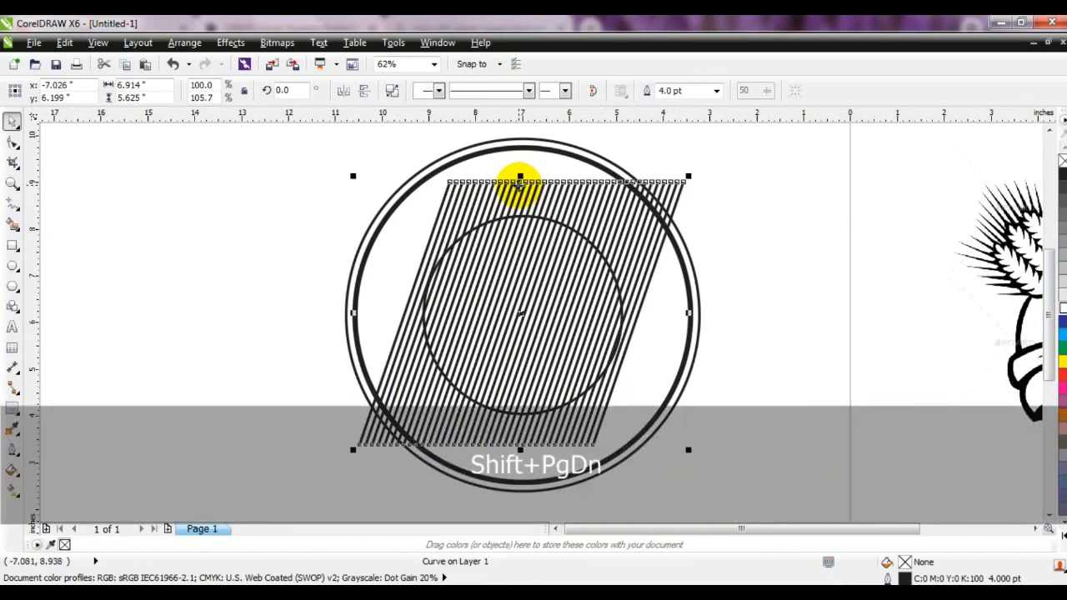
- PowerClip the slanted line pattern inside the small circle
click(231, 42)
mouse_move(281, 267)
click(368, 266)
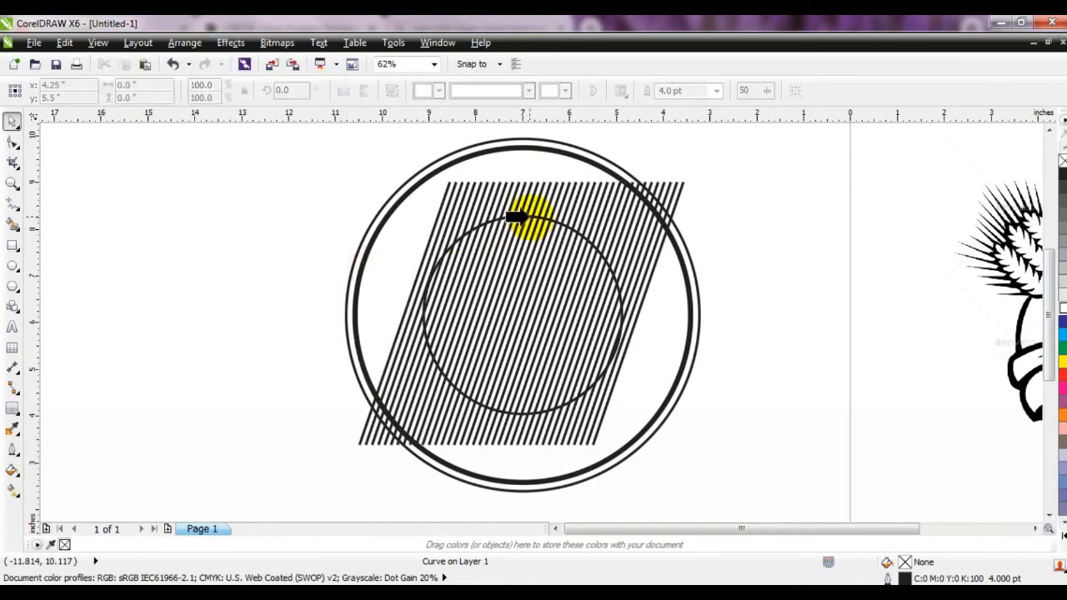
click(516, 217)
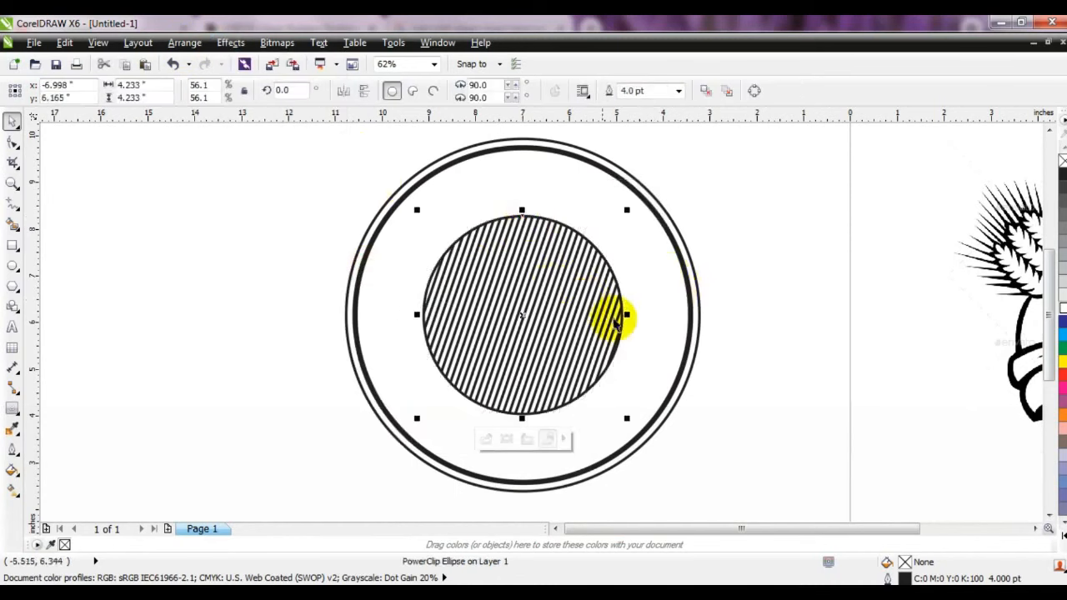
- Fill the small hatched circle with white and set its outline width to 6 pt
click(677, 90)
click(657, 205)
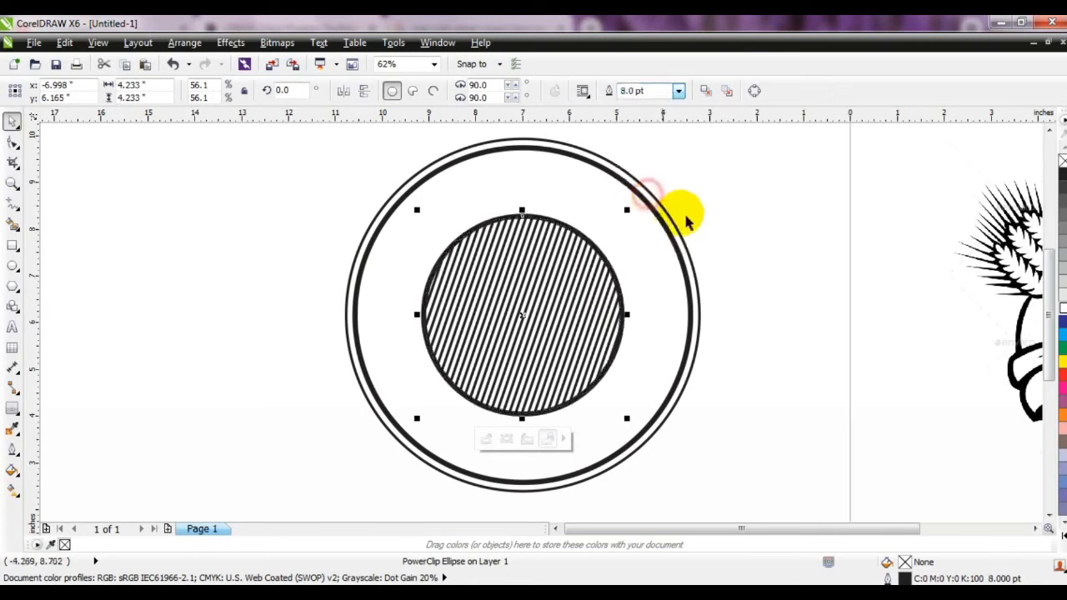
click(1059, 312)
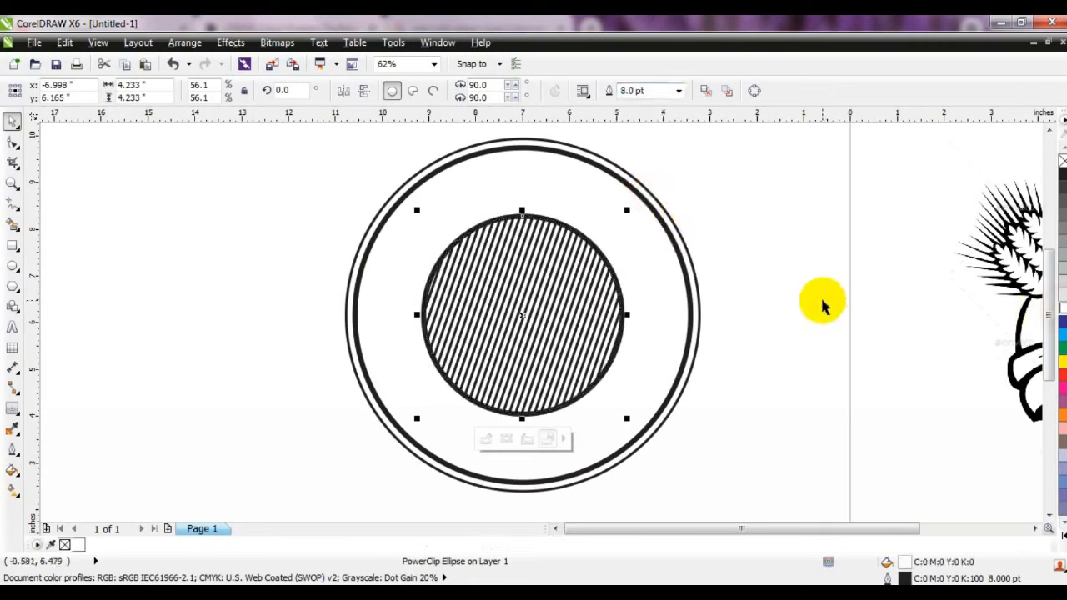
click(642, 90)
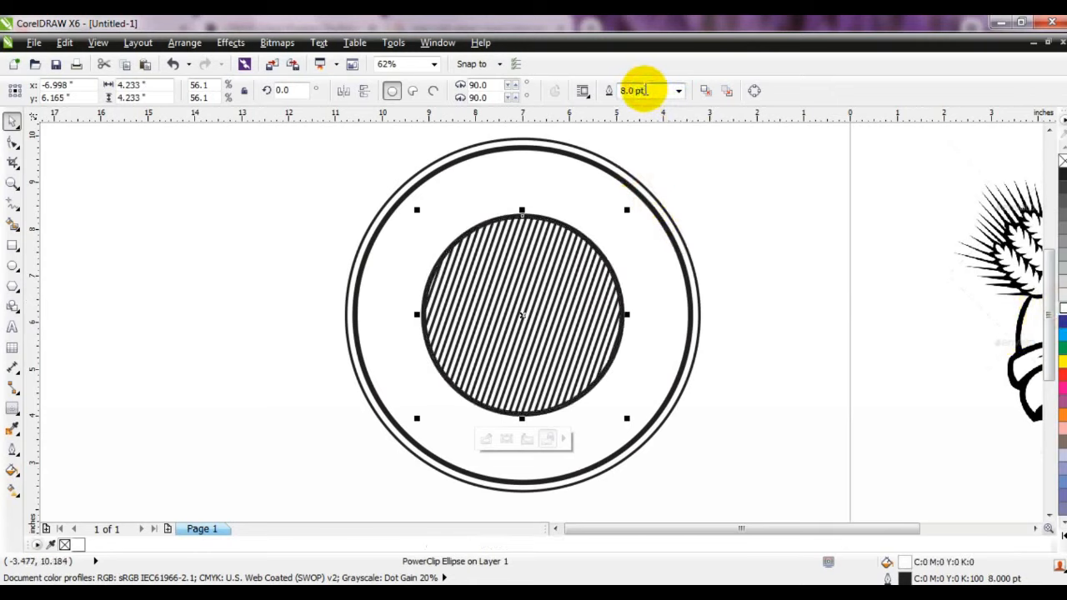
key(shift+Home)
text(6)
key(Return)
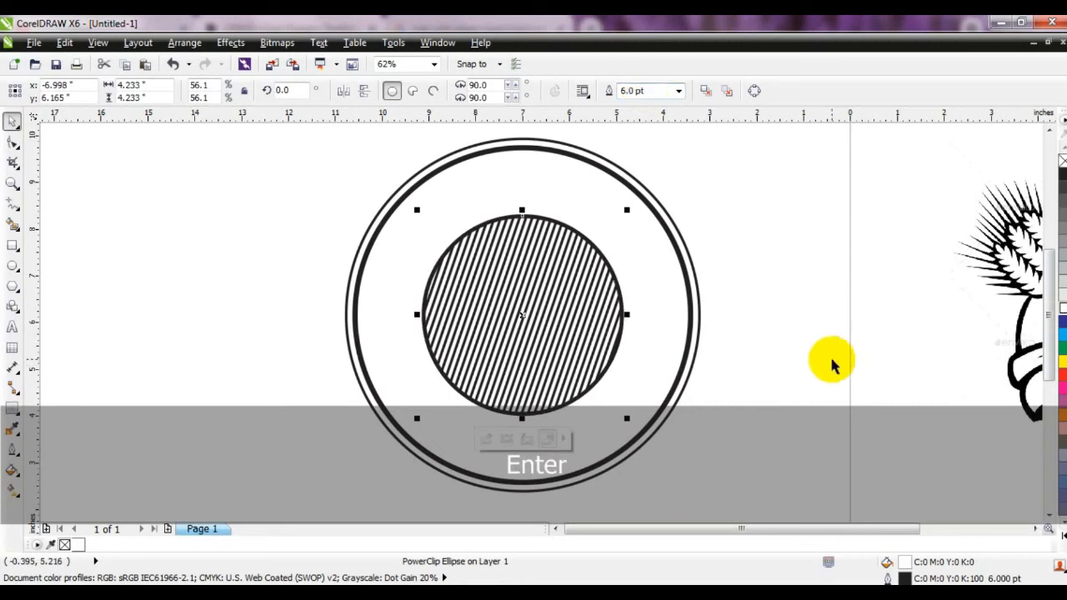
- Bring the hatched circle to the front and align it centrally with the thick ring
click(805, 347)
click(574, 291)
click(659, 292)
click(755, 276)
scroll(448, 218, down, 1)
key(Escape)
drag(323, 203, 548, 332)
click(548, 328)
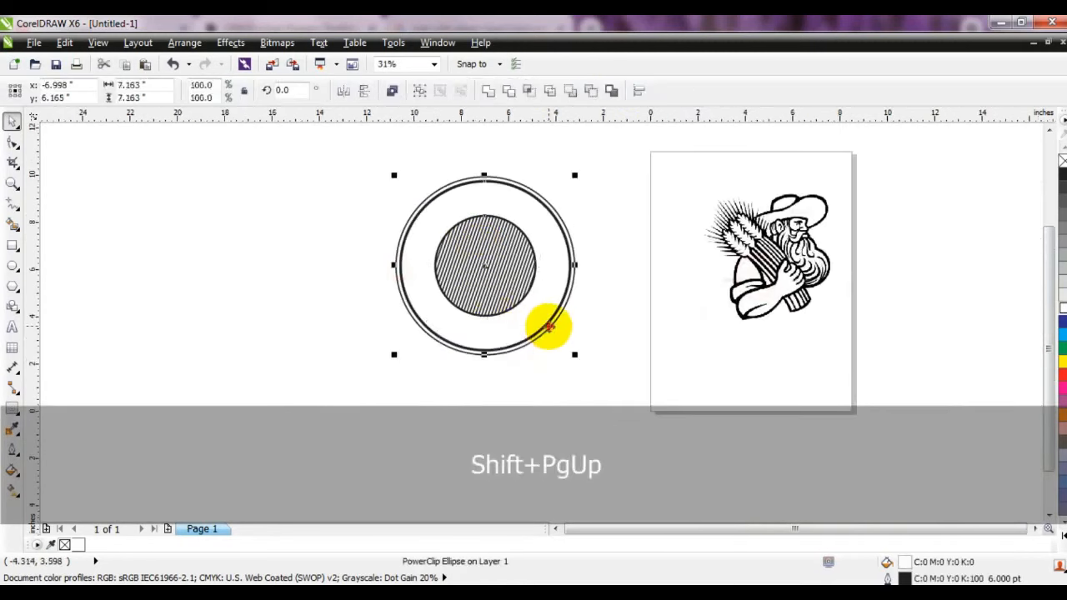
key(Escape)
- Trace the farmer bitmap into vectors using Outline Trace with the Low Quality Image type and the default settings
click(760, 266)
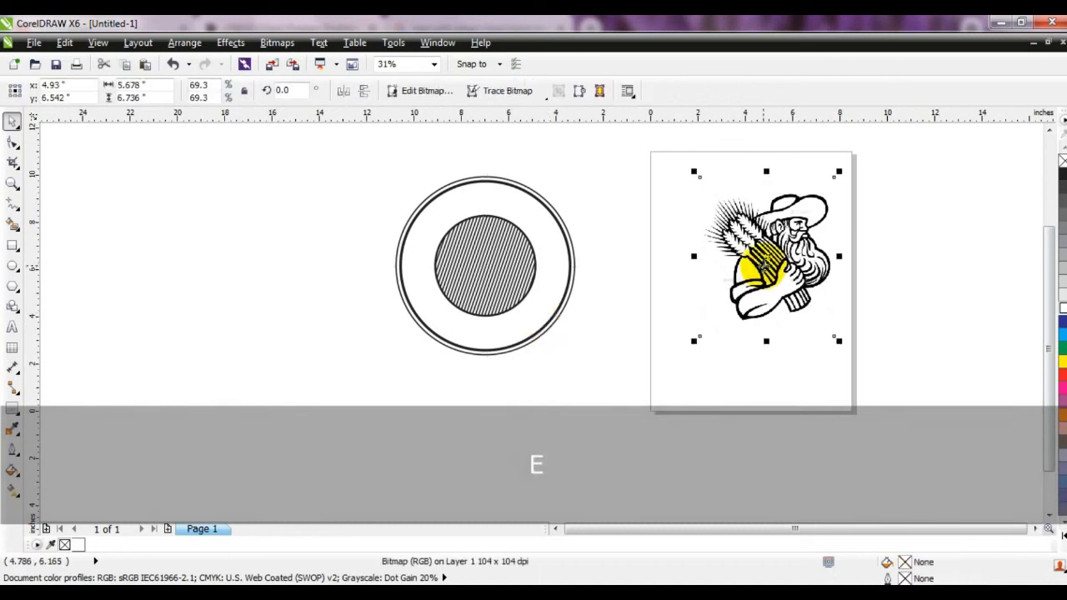
key(shift+F2)
key(Escape)
right_click(615, 342)
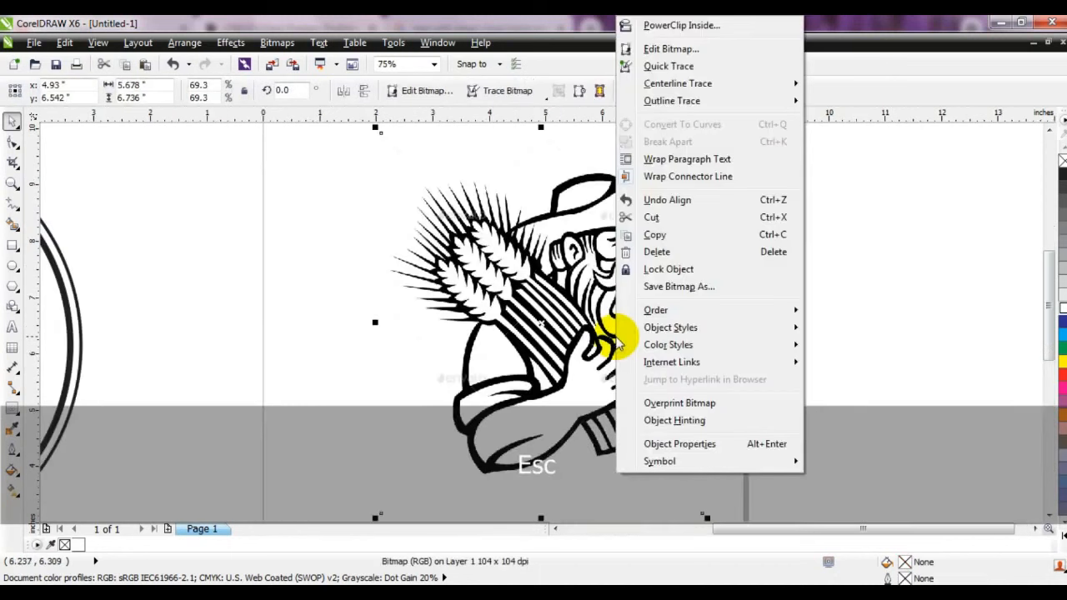
mouse_move(691, 101)
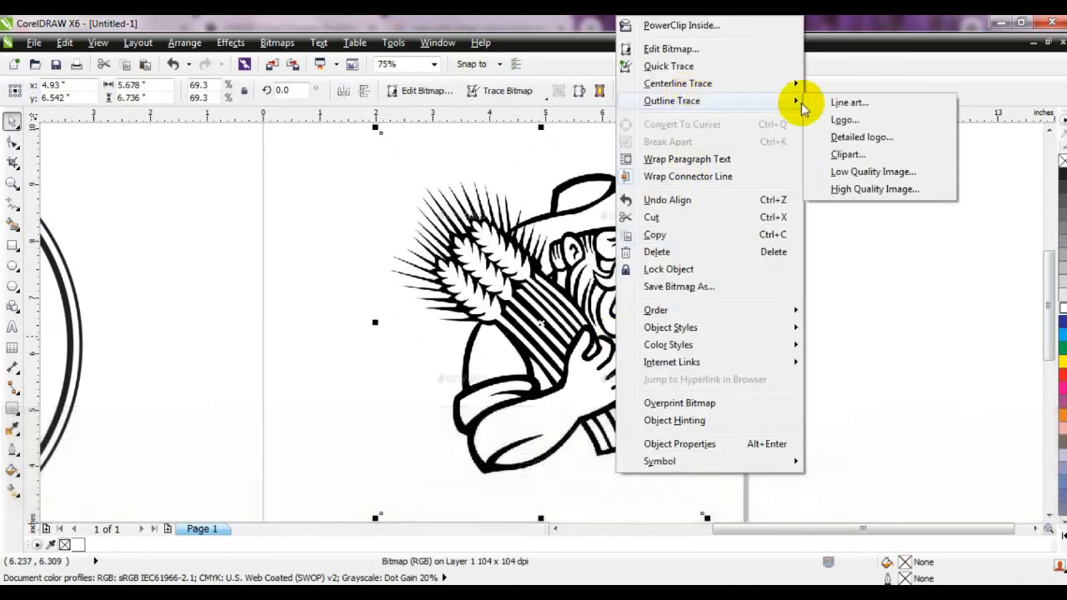
click(867, 172)
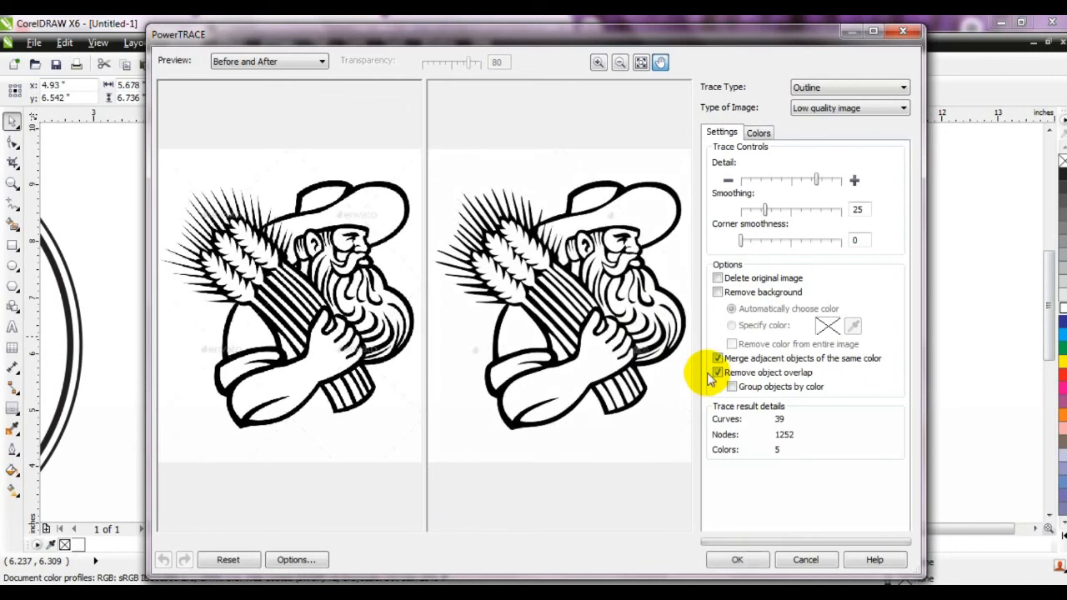
click(739, 560)
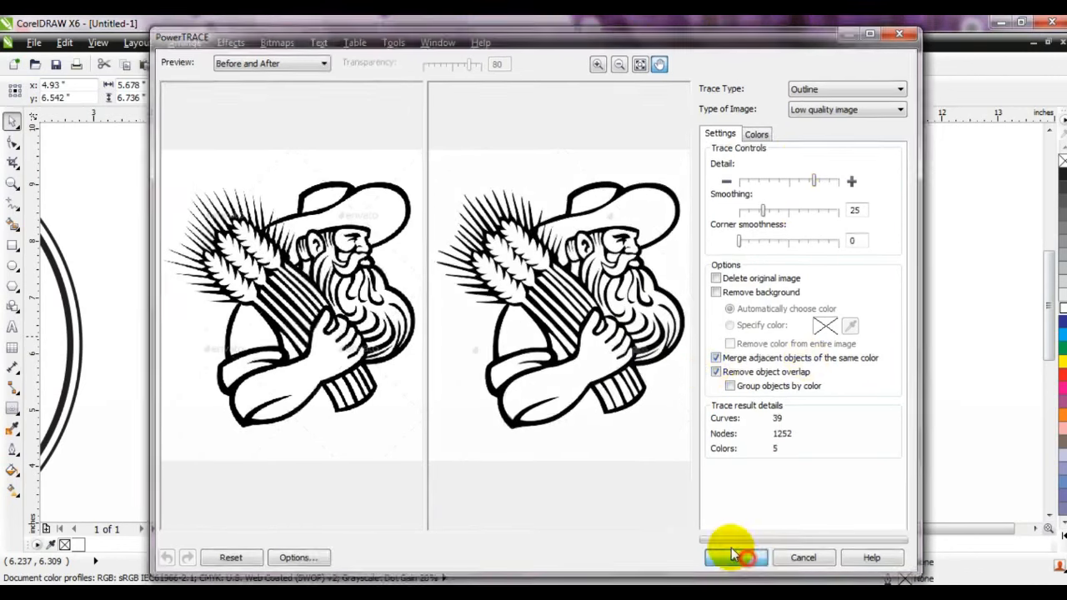
- Move the traced farmer off the original bitmap and delete the bitmap
mouse_move(578, 381)
mouse_down()
mouse_move(896, 353)
mouse_move(416, 340)
mouse_up()
click(560, 364)
key(Delete)
- Delete the background shape of the traced farmer and group the remaining pieces
click(619, 208)
click(542, 243)
key(Delete)
click(624, 235)
key(F3)
drag(392, 203, 619, 436)
key(ctrl+g)
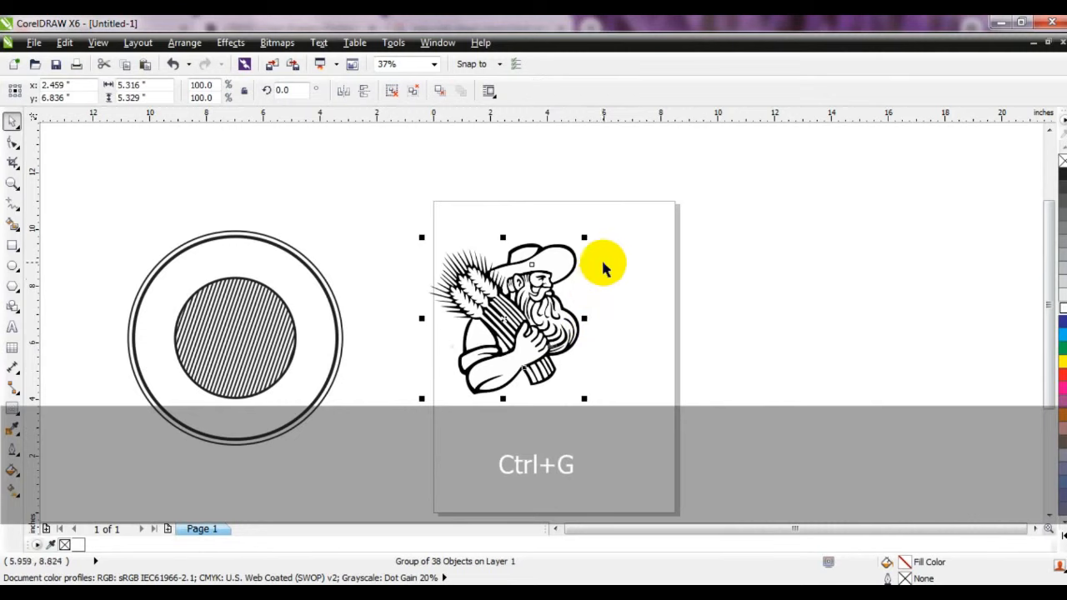
- Scale the farmer group to about 3.1 in wide and place it in front of the hatched circle
drag(584, 237, 560, 262)
drag(488, 309, 232, 343)
key(shift+Page_Up)
key(Escape)
drag(107, 183, 363, 456)
key(shift+F2)
key(Escape)
mouse_move(548, 334)
mouse_down()
mouse_move(538, 349)
mouse_move(550, 346)
mouse_up()
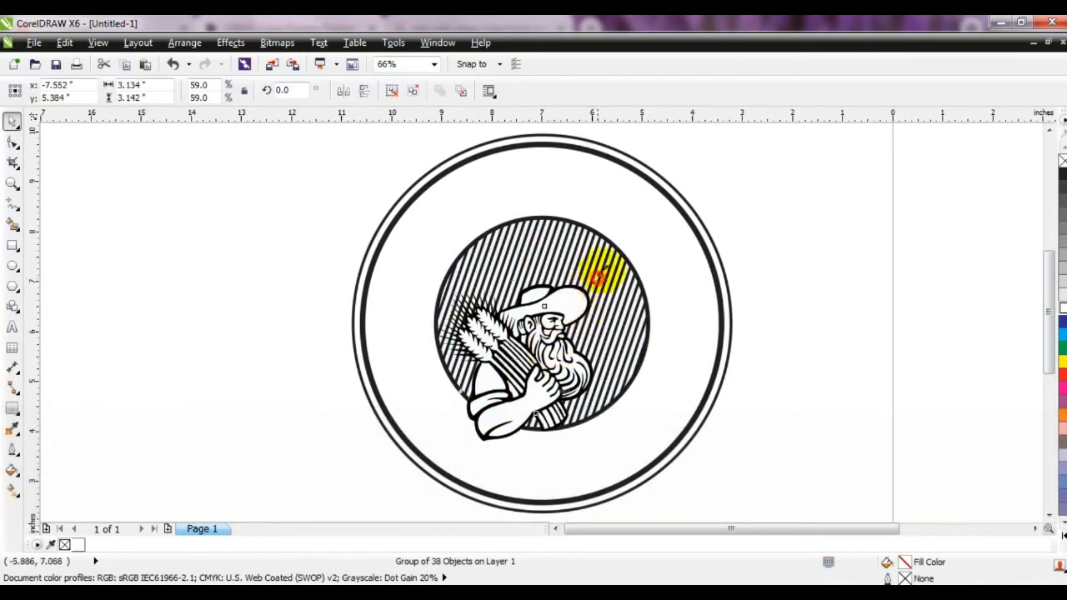
- Enlarge the farmer group to about 4.3 in wide and reposition it over the hatched circle
drag(598, 277, 637, 238)
drag(580, 302, 570, 302)
drag(569, 302, 564, 303)
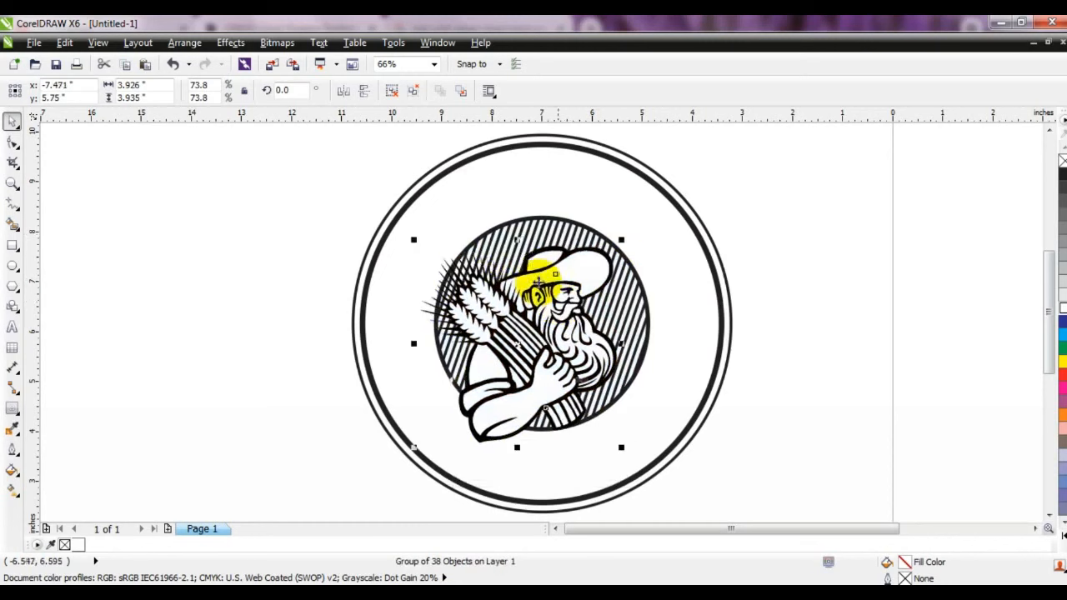
drag(621, 240, 624, 237)
drag(568, 299, 577, 283)
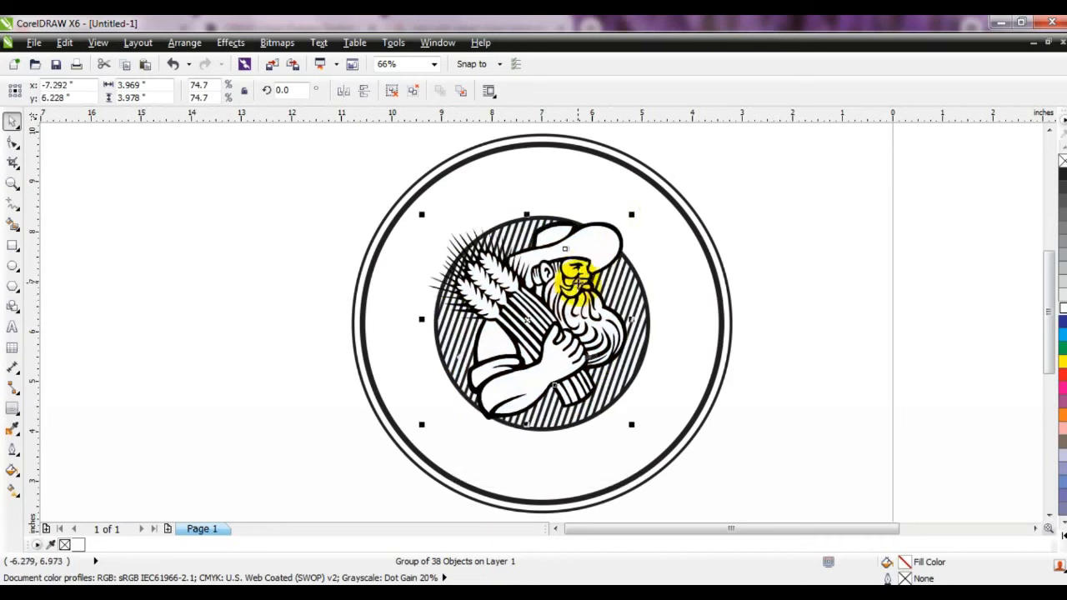
shift+drag(631, 215, 641, 205)
drag(586, 260, 582, 263)
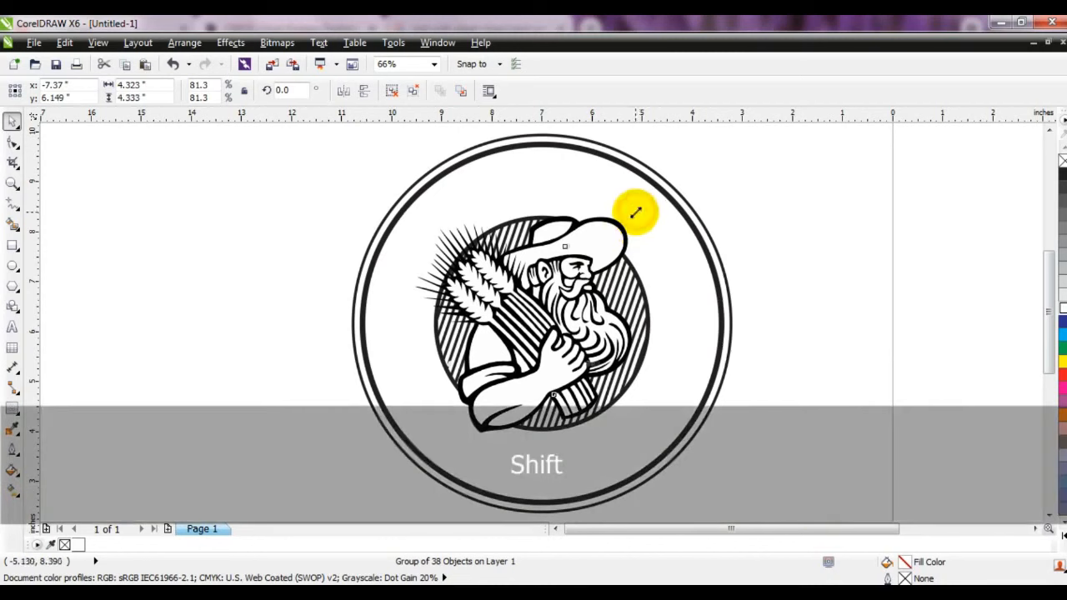
- Try to centre the farmer group horizontally on the hatched circle
shift+click(650, 302)
key(c)
key(ctrl+z)
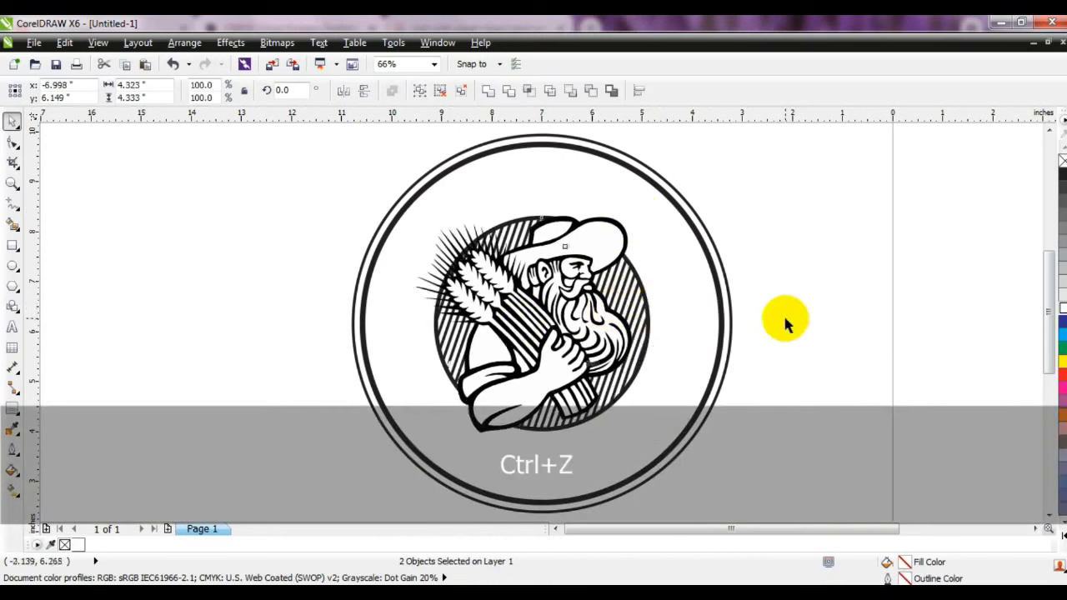
- Move the farmer group aside and set the outline colour of the hatch lines inside the PowerClip circle to black
ctrl+drag(525, 321, 364, 321)
ctrl+click(561, 322)
key(d)
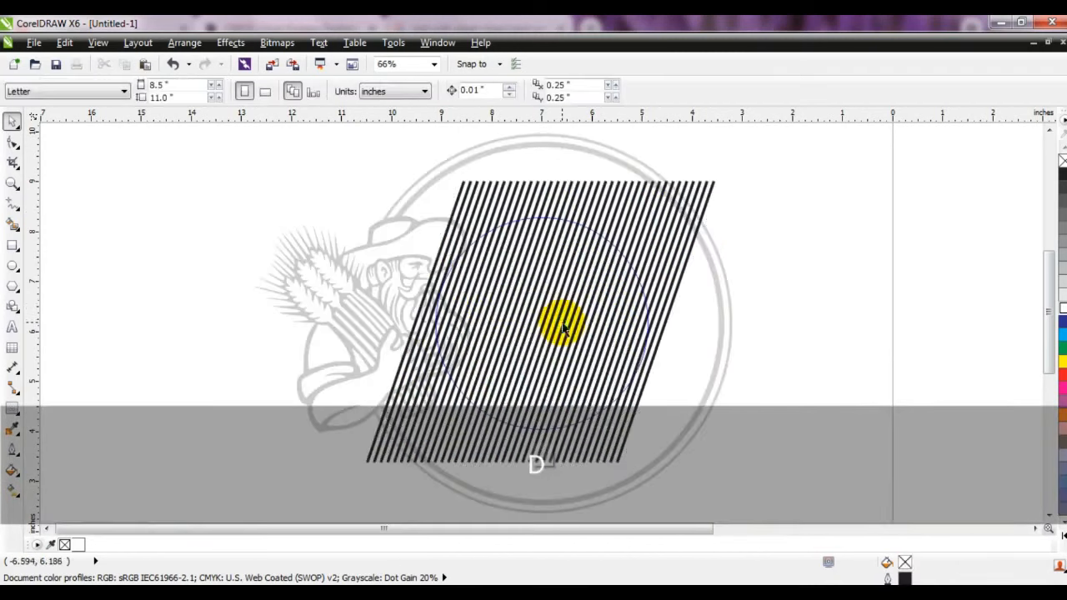
drag(768, 236, 300, 491)
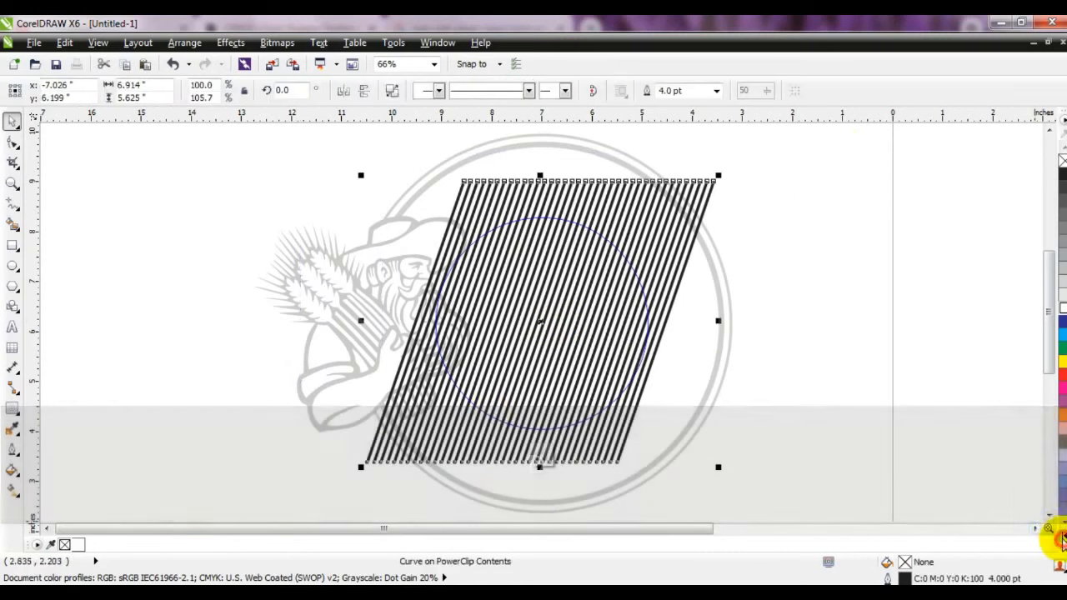
click(1062, 537)
right_click(1060, 162)
key(f)
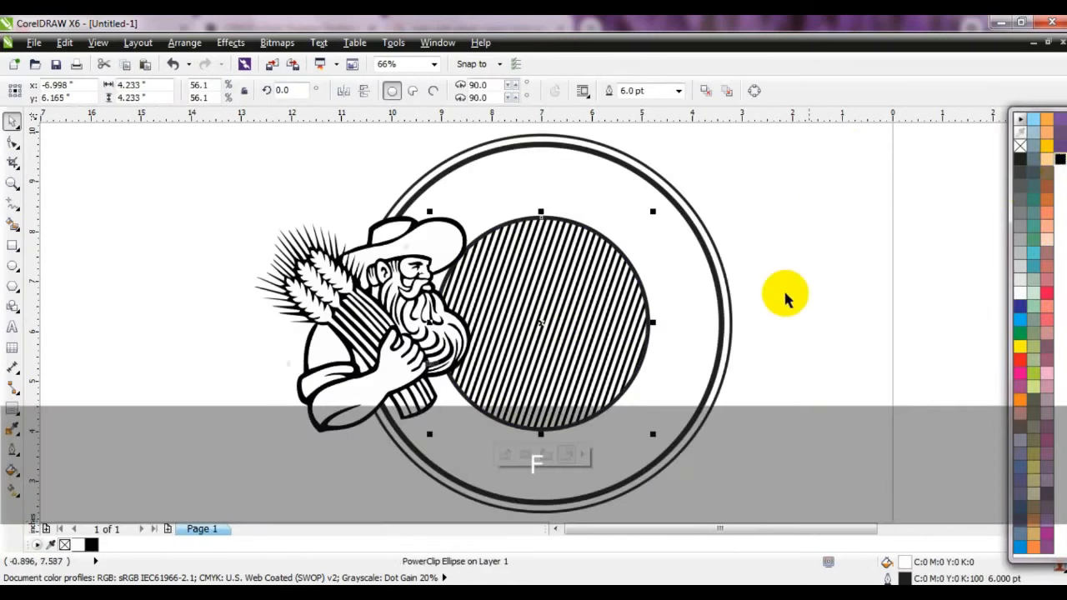
- Set the two outer rings' outlines to black and centre the farmer group horizontally on the hatched circle, nudging it slightly
click(677, 235)
shift+click(703, 223)
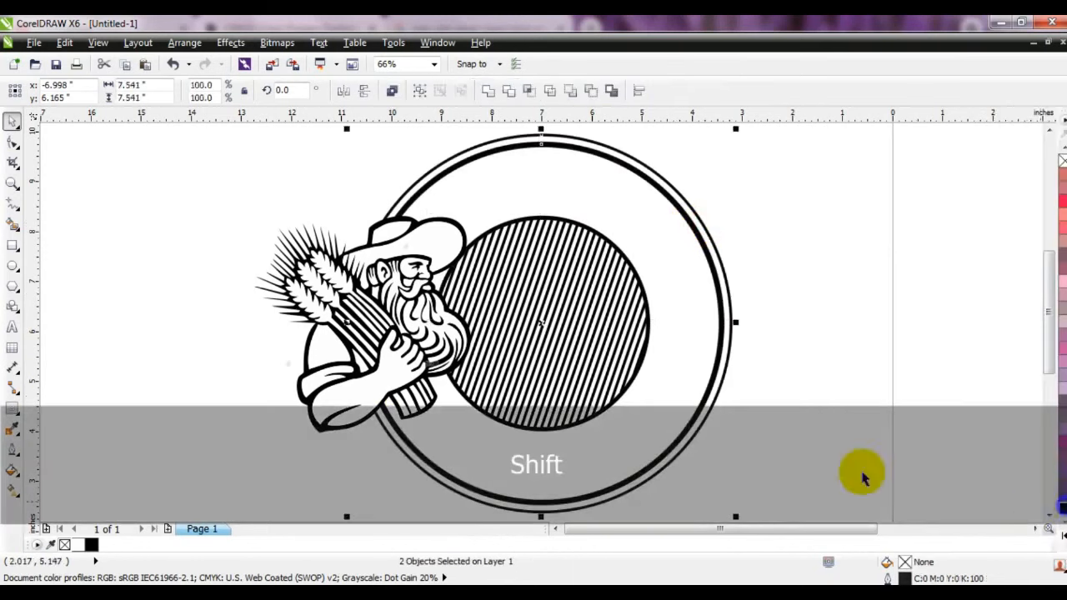
click(388, 367)
shift+click(592, 350)
key(c)
click(829, 365)
drag(551, 331, 551, 333)
click(839, 343)
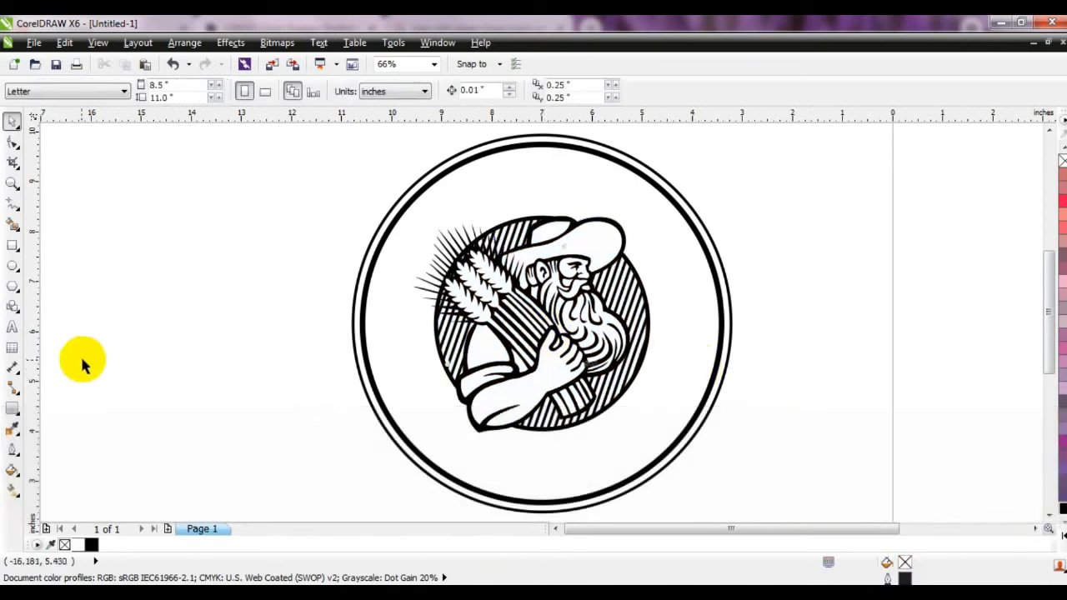
- Add the artistic text CAMERON'S in capitals beside the badge
click(12, 326)
click(114, 360)
key(Caps_Lock)
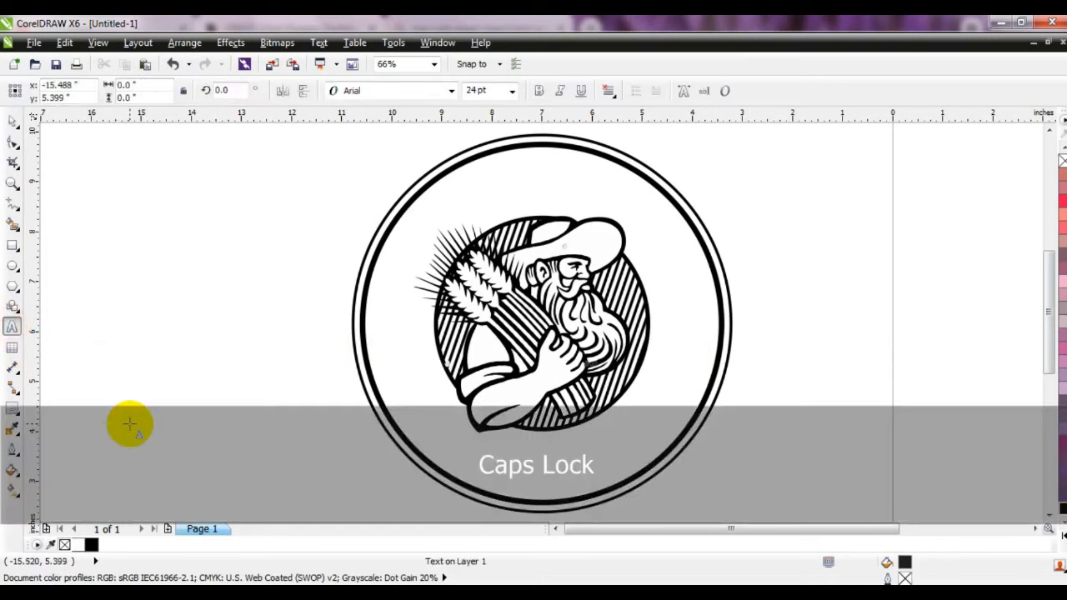
text(CAMERON'S)
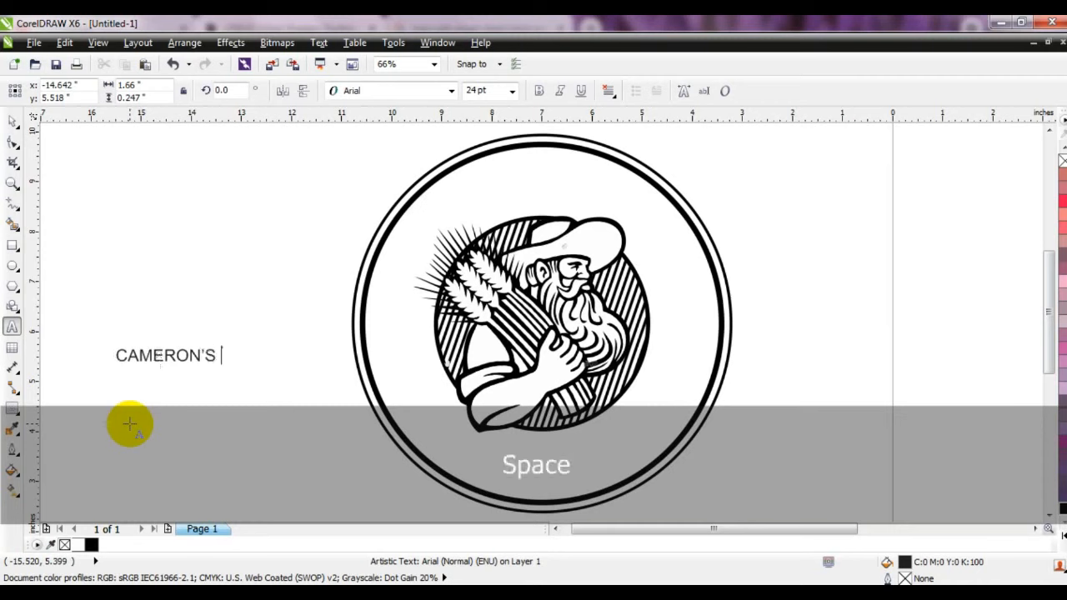
click(13, 121)
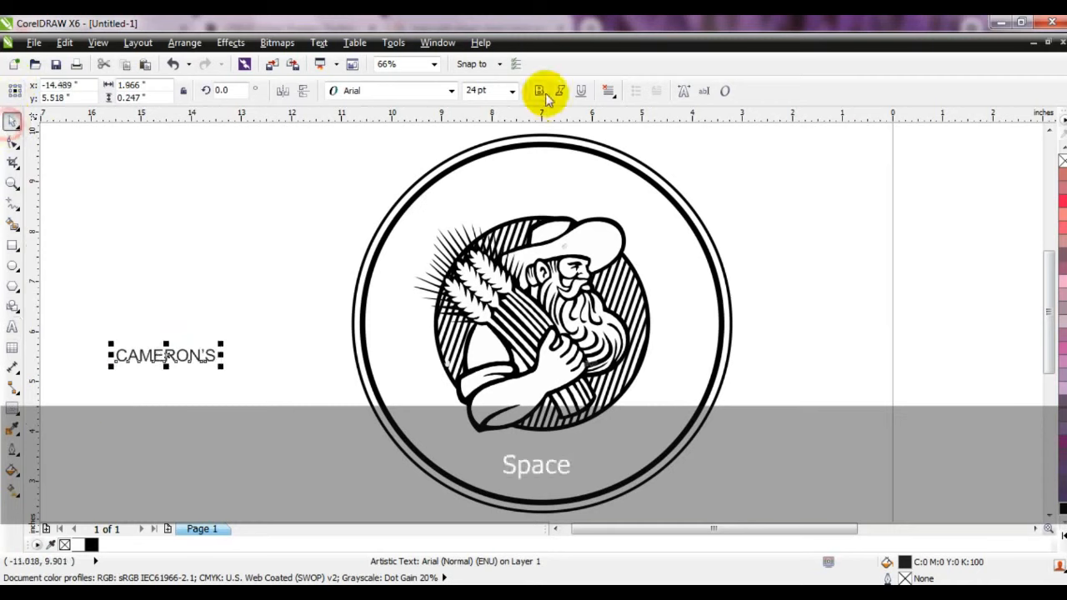
- Set CAMERON'S in Arial Black, enlarge it to about 7.3 in wide and place it across the badge above the farmer
click(451, 91)
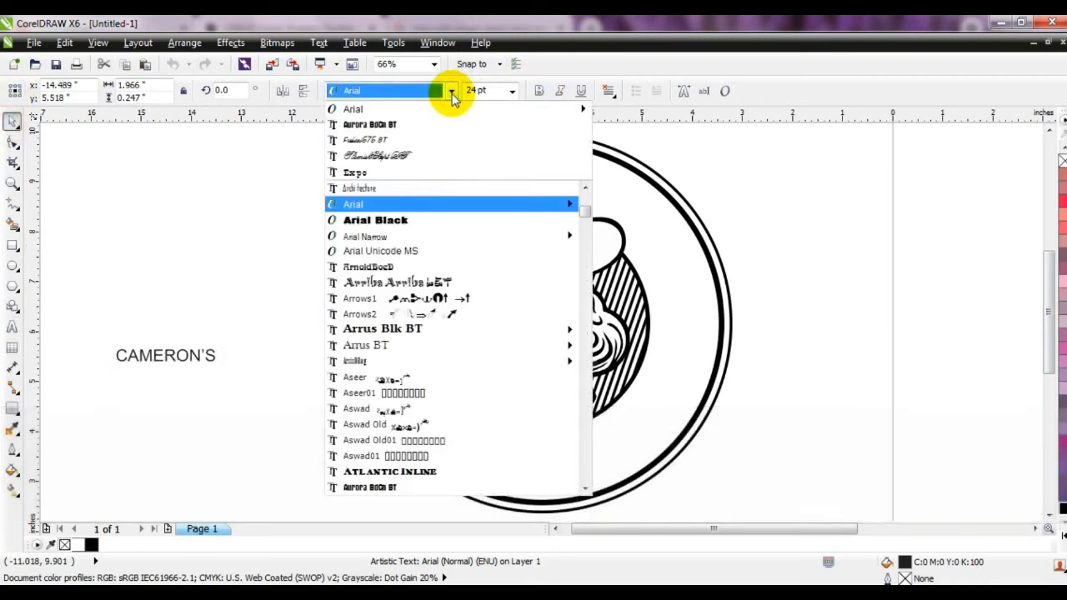
click(402, 220)
drag(235, 369, 328, 429)
drag(273, 357, 644, 192)
drag(702, 219, 732, 235)
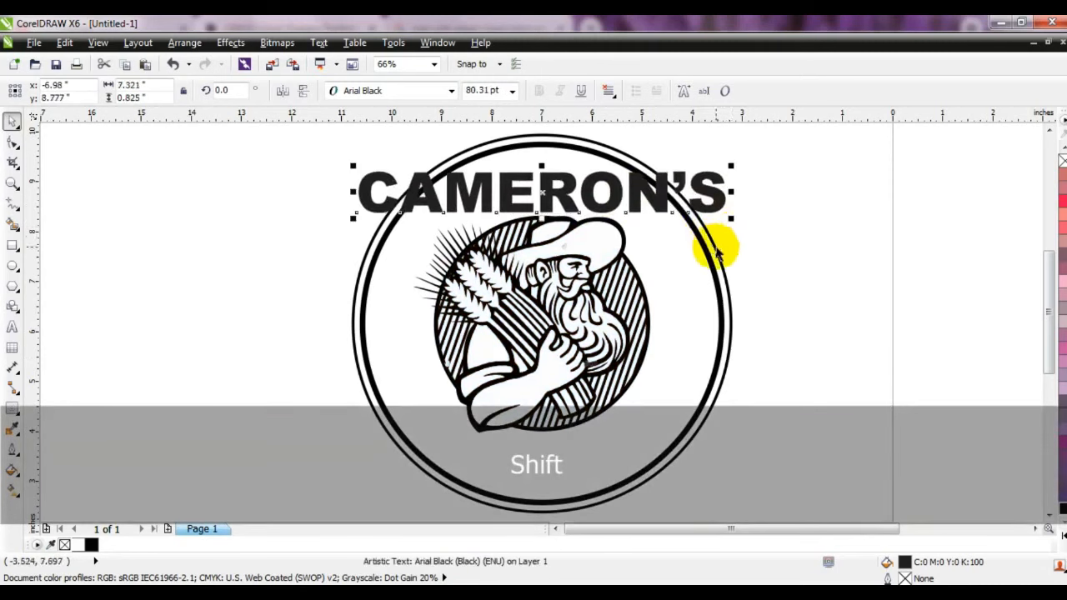
- Fit the CAMERON'S text to the outer ring's path and offset it 1.25 in inward
shift+click(715, 248)
click(321, 43)
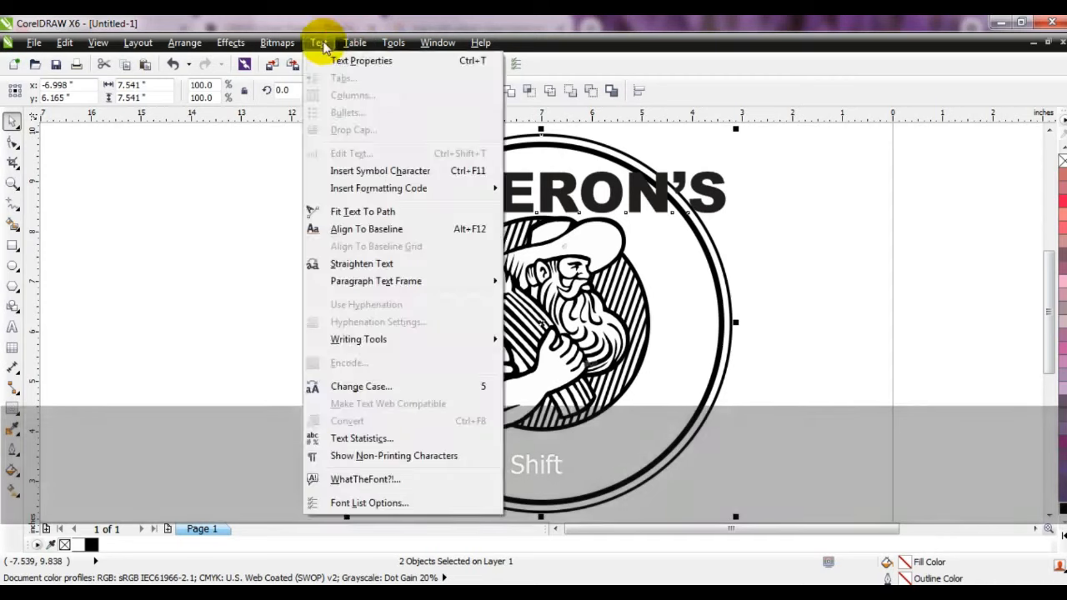
click(359, 212)
click(157, 94)
click(157, 94)
click(157, 94)
click(157, 95)
click(156, 95)
click(157, 94)
click(157, 95)
click(156, 94)
click(156, 94)
click(156, 94)
click(157, 94)
click(157, 95)
- Break the curved CAMERON'S text apart from its ring path
click(138, 42)
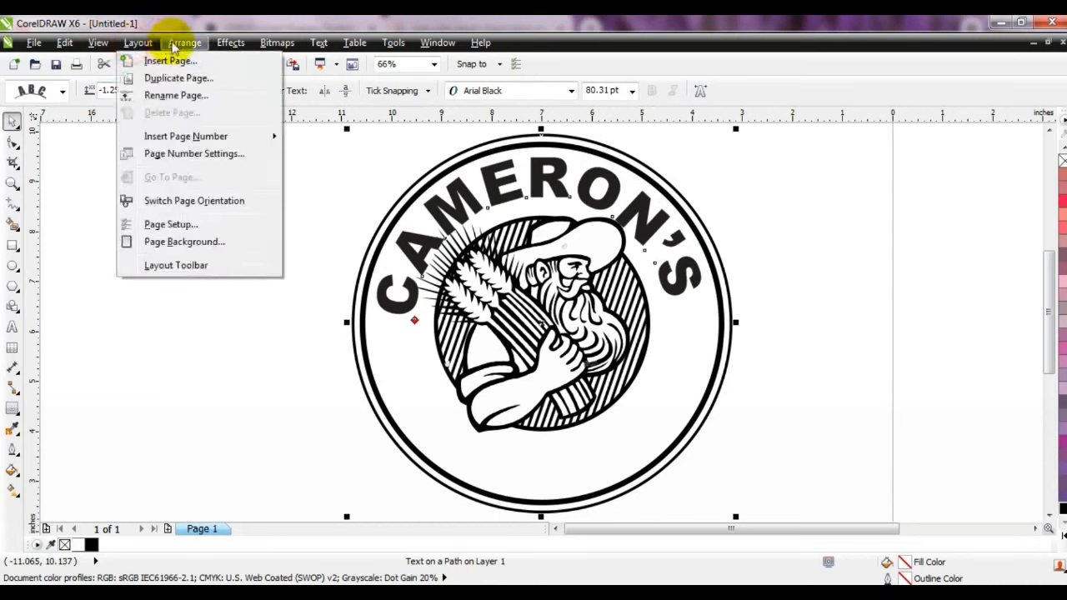
click(205, 219)
click(182, 235)
- Shrink the farmer group slightly, and scale it down together with the hatched circle to clear the lettering
click(647, 248)
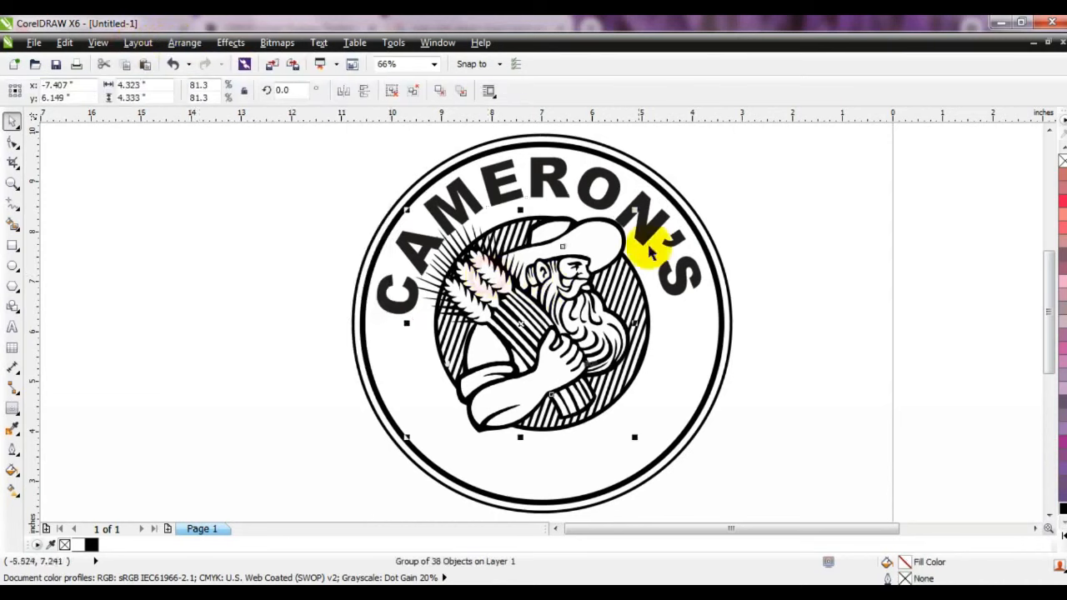
shift+click(645, 299)
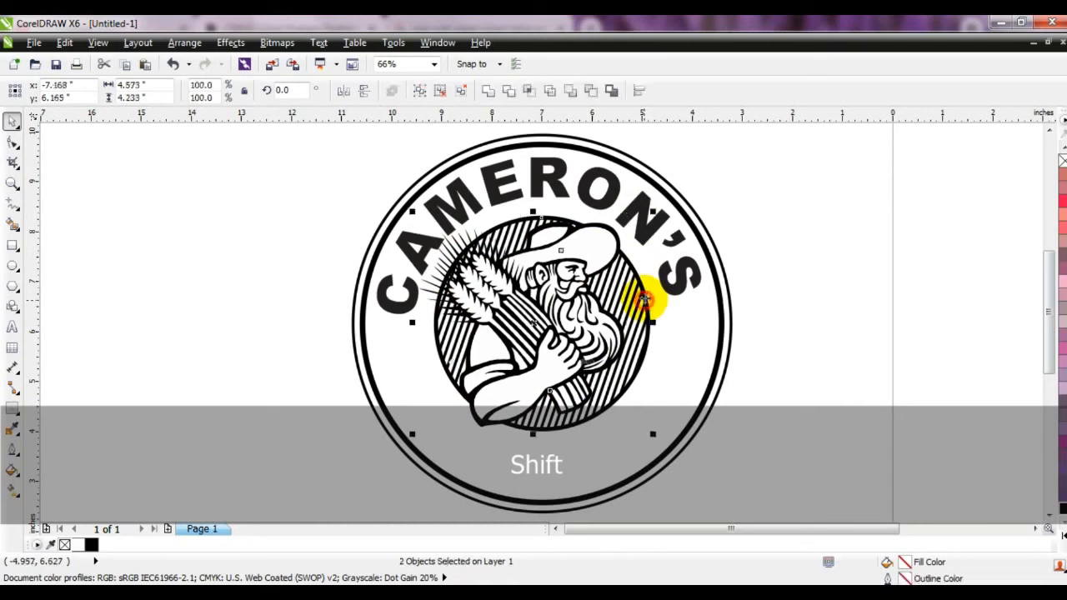
drag(653, 212, 645, 221)
click(768, 286)
- Fill the curved CAMERON'S text with the C100 M100 Y100 K100 black
click(656, 277)
click(671, 283)
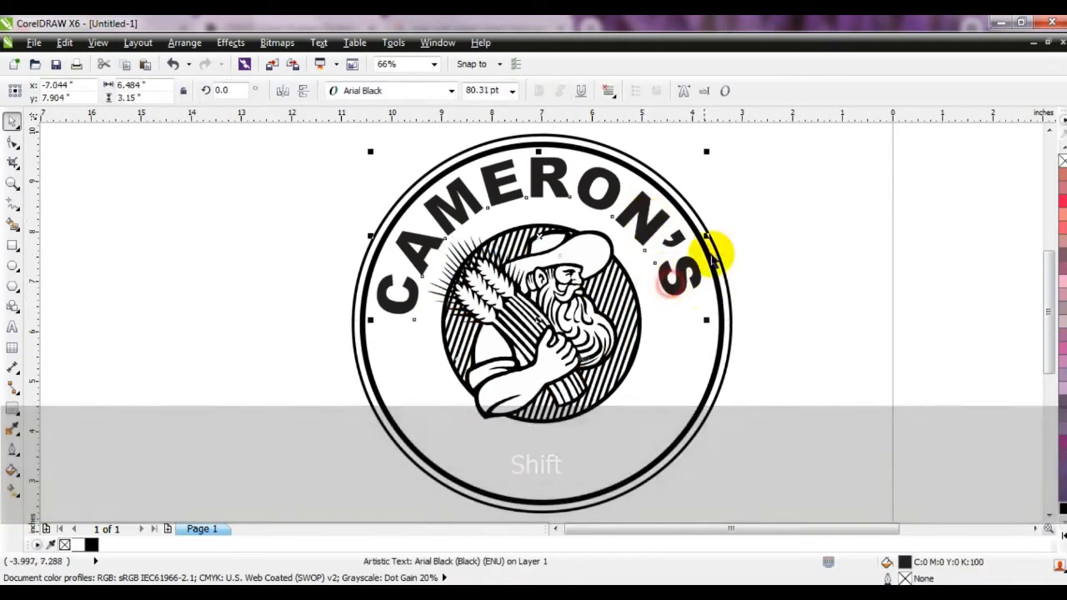
click(91, 544)
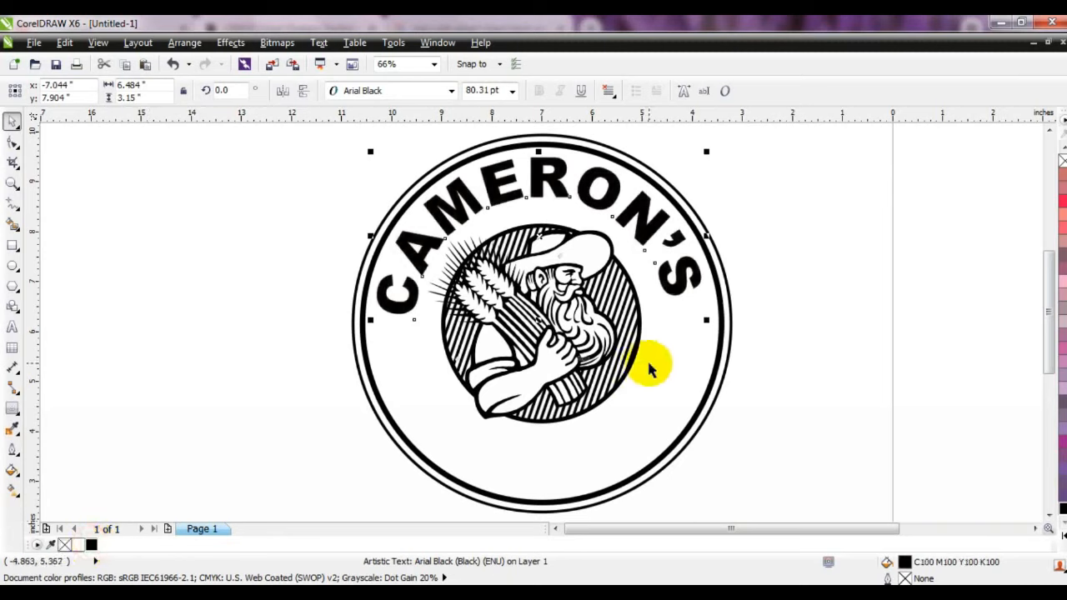
click(200, 334)
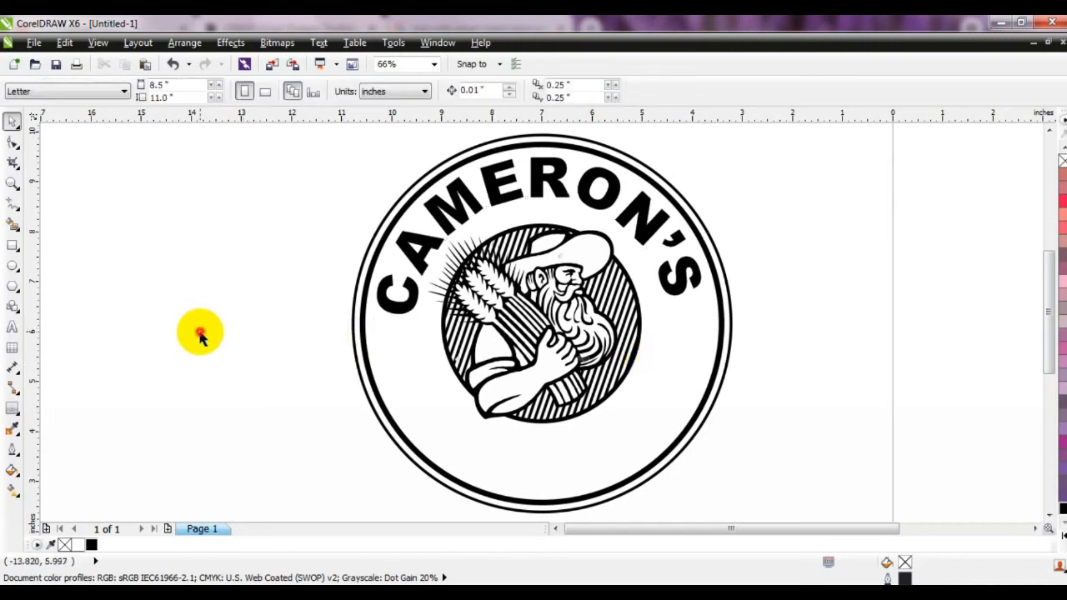
- Add the artistic text BREWING in capitals beside the badge
click(11, 326)
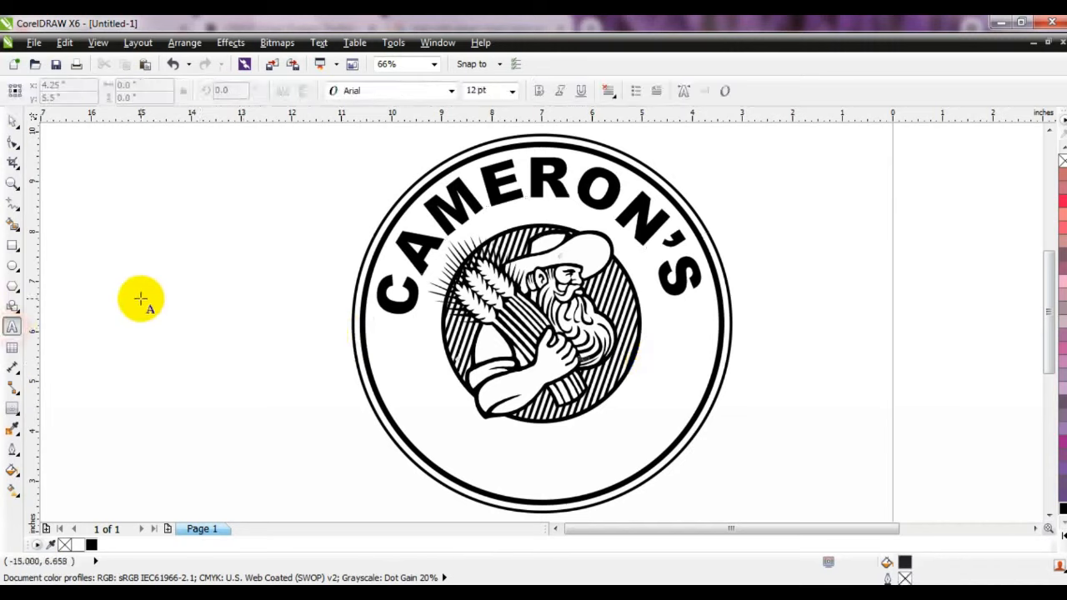
click(143, 296)
key(Caps_Lock)
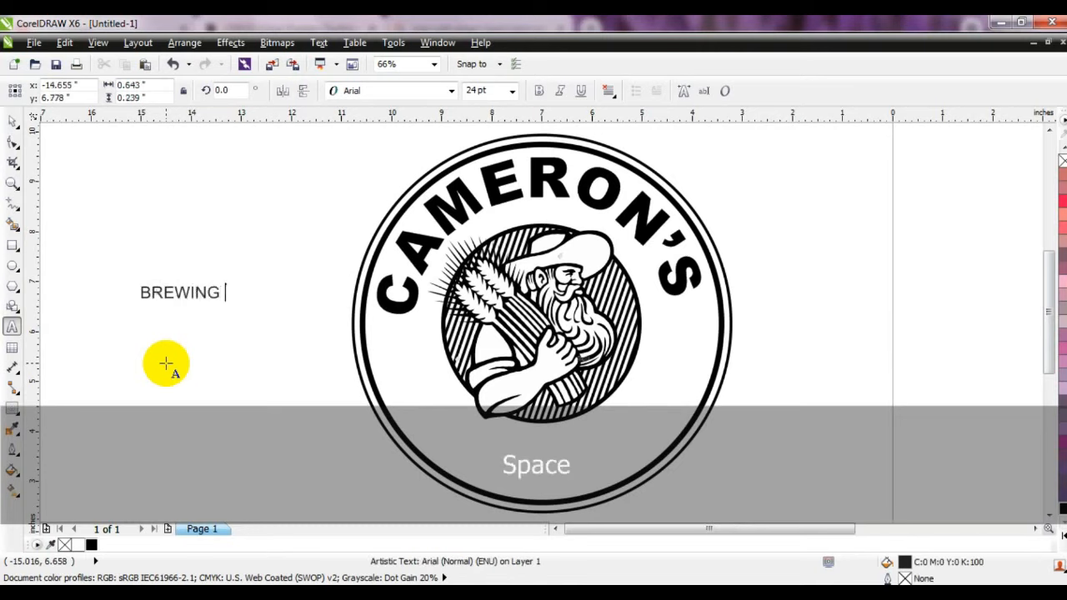
click(12, 123)
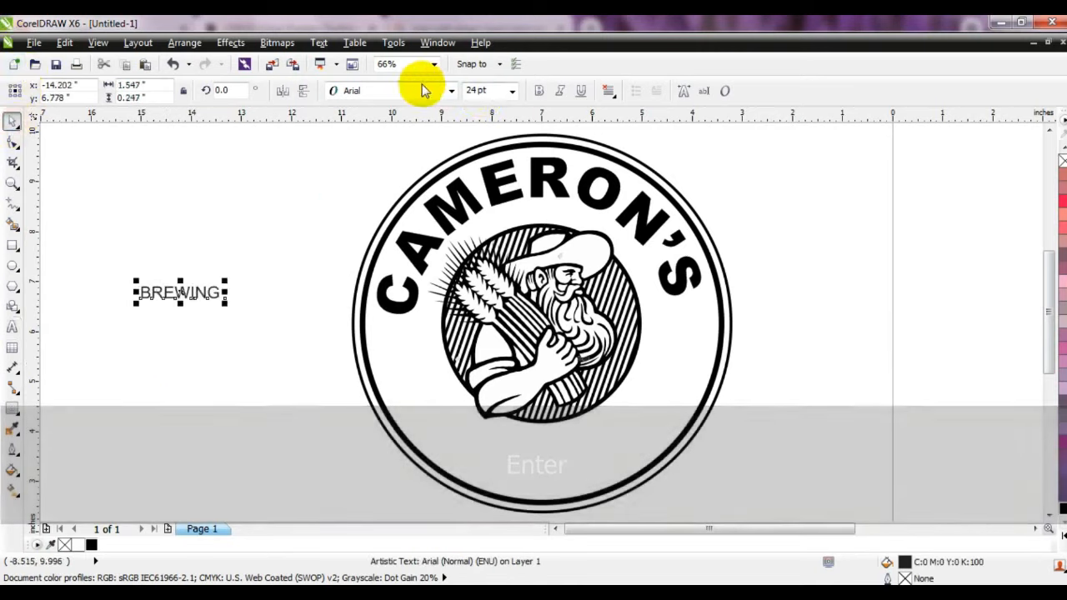
- Make the BREWING text bold, enlarge it to about 47.6 pt and widen its letter spacing
click(446, 90)
key(Return)
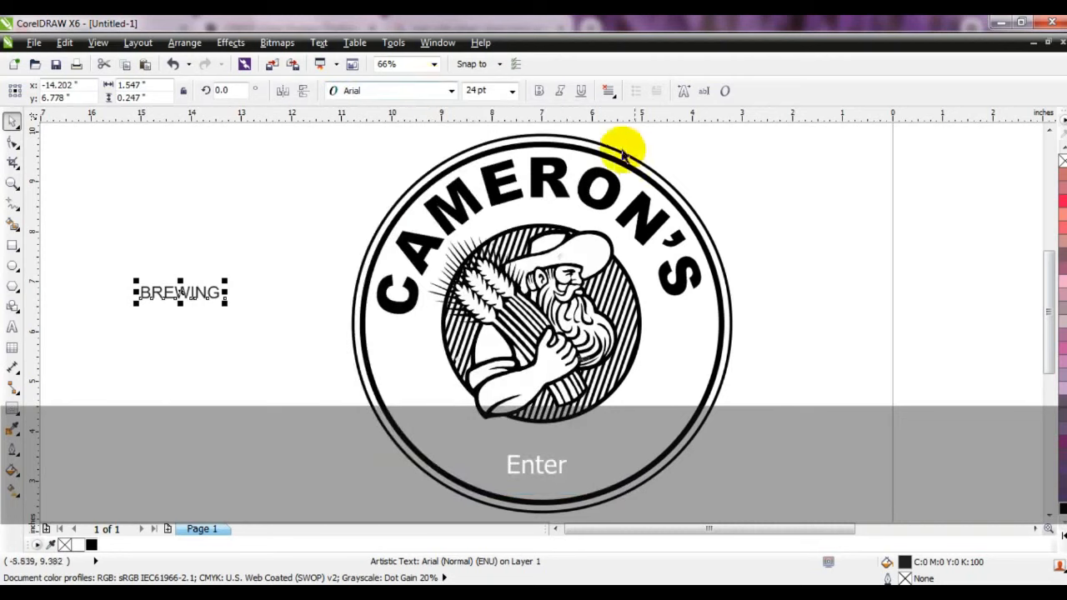
click(538, 90)
drag(225, 304, 330, 316)
click(13, 143)
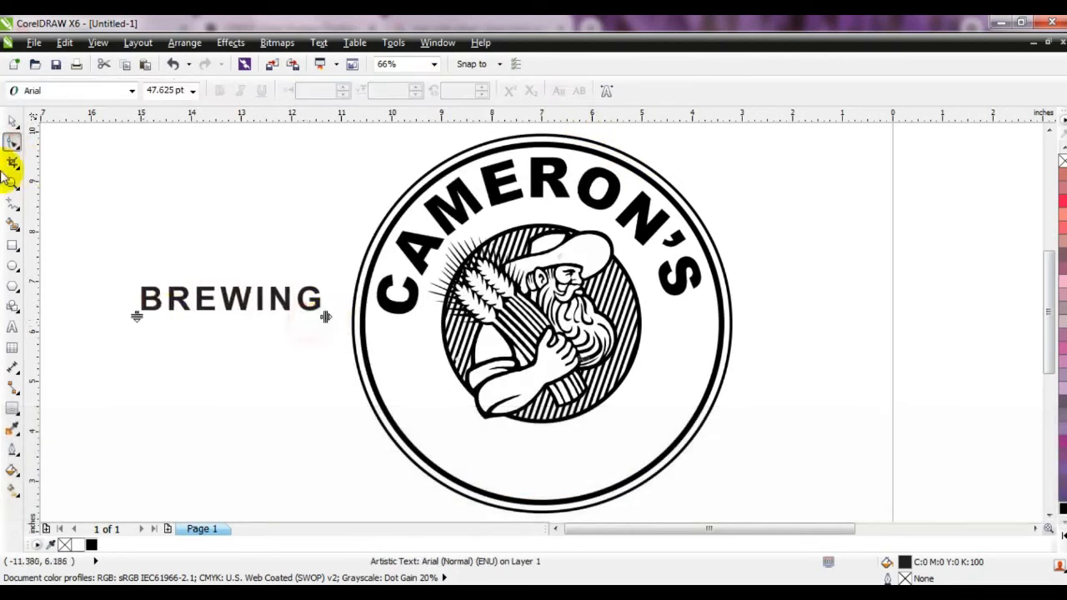
- Centre BREWING on the outer ring, fit it to that ring's path and move it to the bottom of the badge
click(13, 123)
shift+click(543, 514)
key(c)
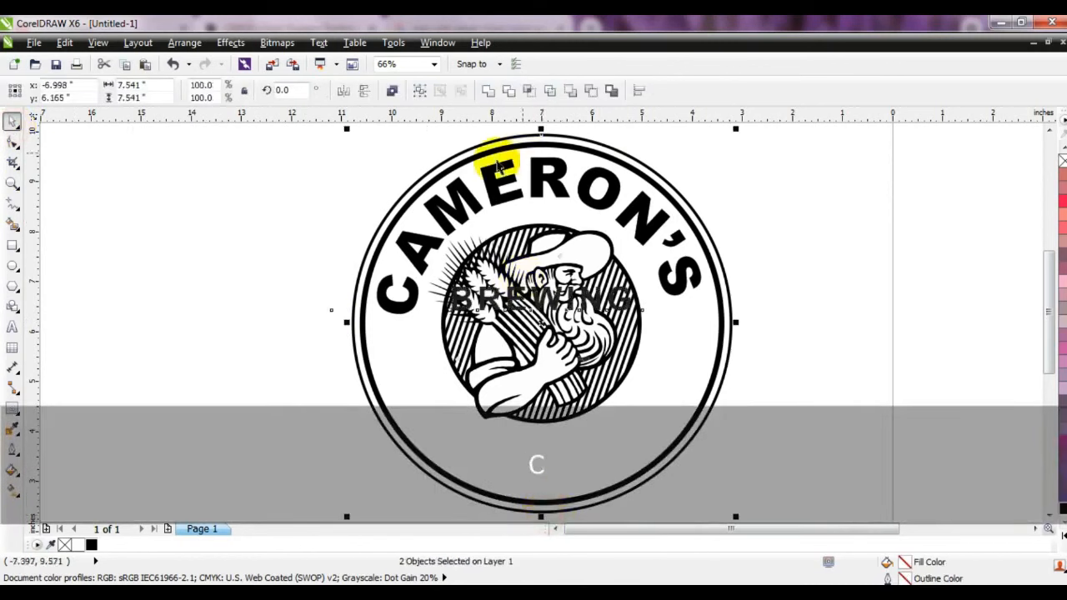
click(355, 43)
mouse_move(319, 43)
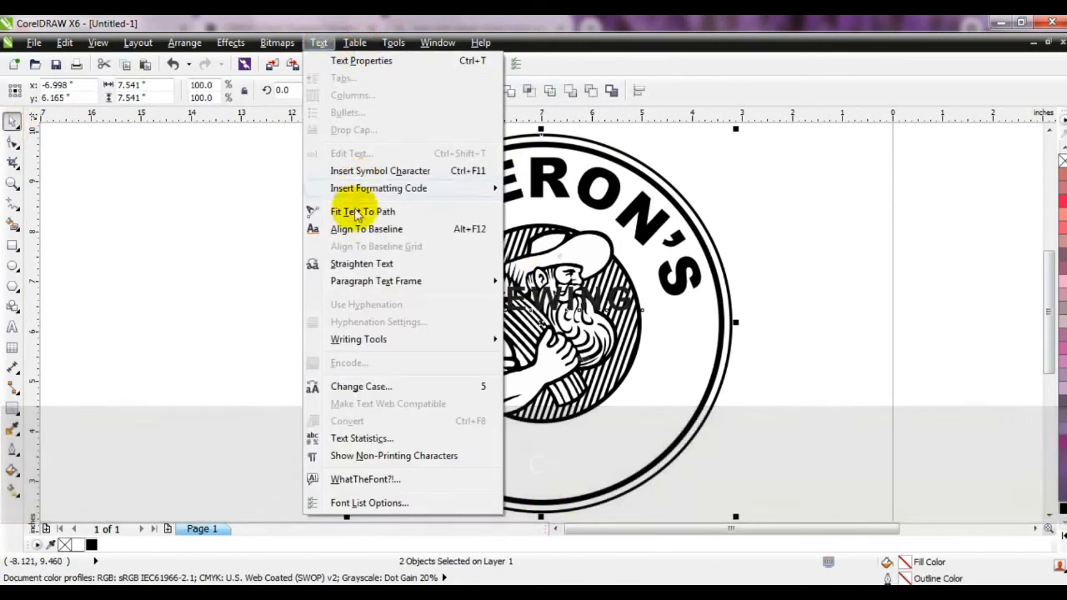
click(354, 209)
drag(538, 126, 540, 476)
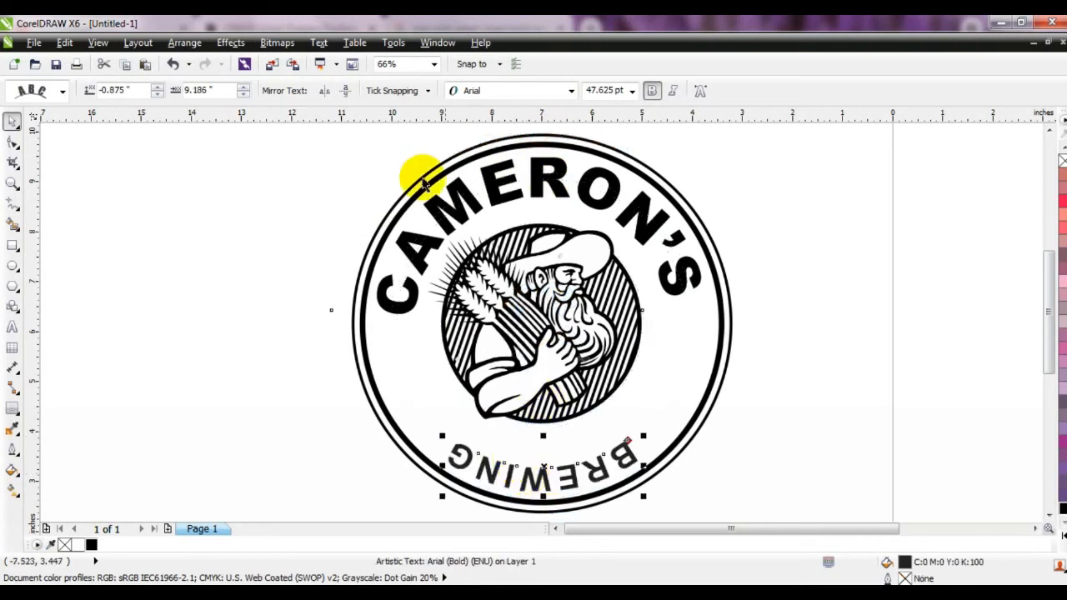
- Mirror the BREWING text both vertically and horizontally on its path, and reposition it centred with a -0.5 in offset
click(346, 90)
click(324, 90)
drag(539, 454, 550, 475)
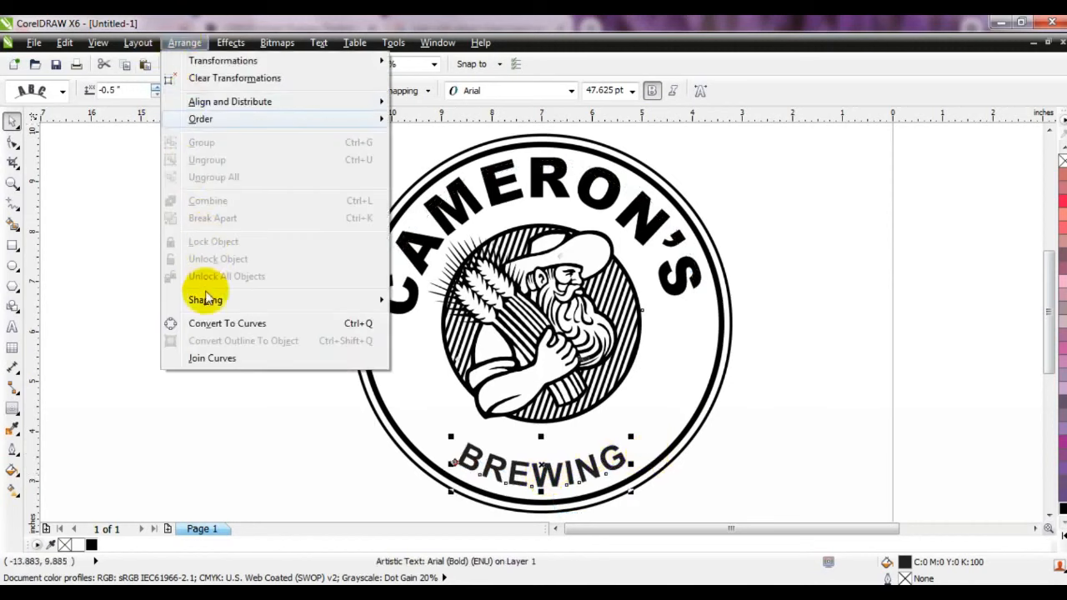
- Convert the curved BREWING text to curves
click(200, 327)
click(533, 474)
key(ctrl+q)
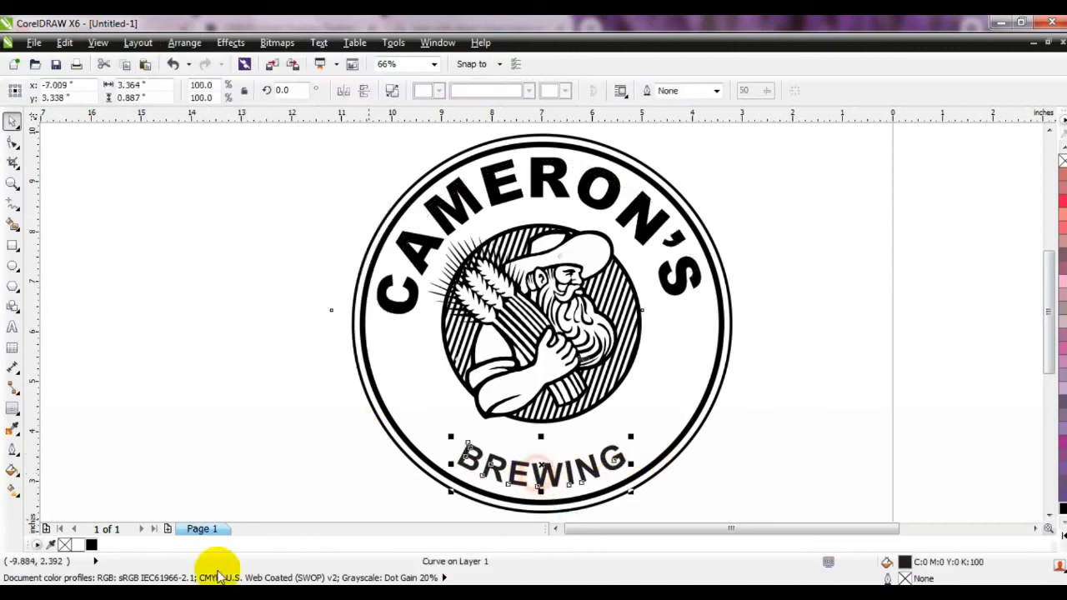
click(159, 445)
click(730, 432)
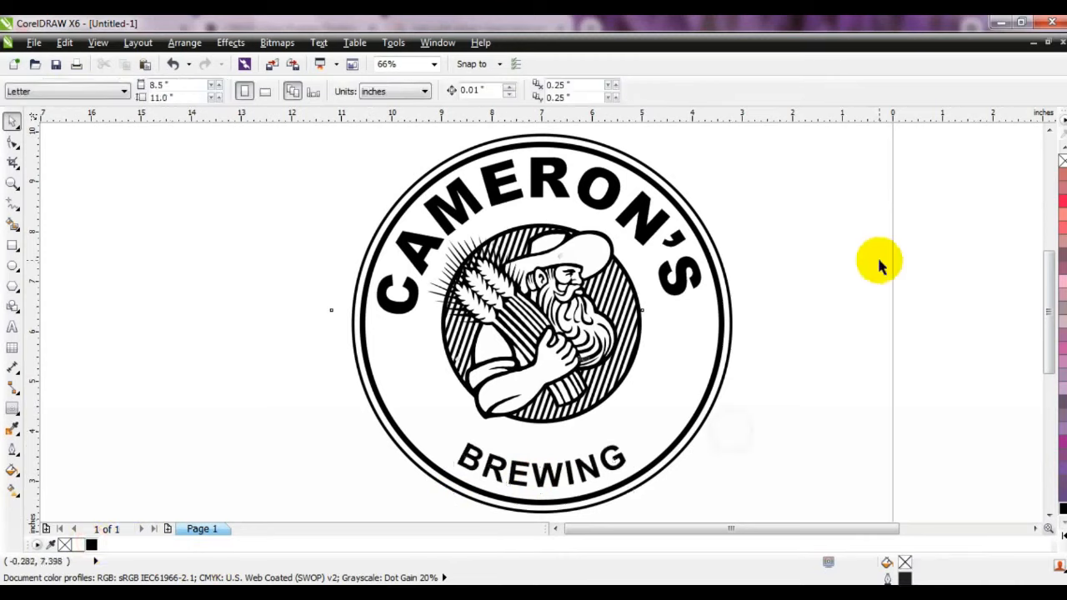
- Draw two horizontal 4 pt lines about 0.6 in apart from the inner ring to the hatched circle, left of the farmer
click(11, 205)
click(498, 64)
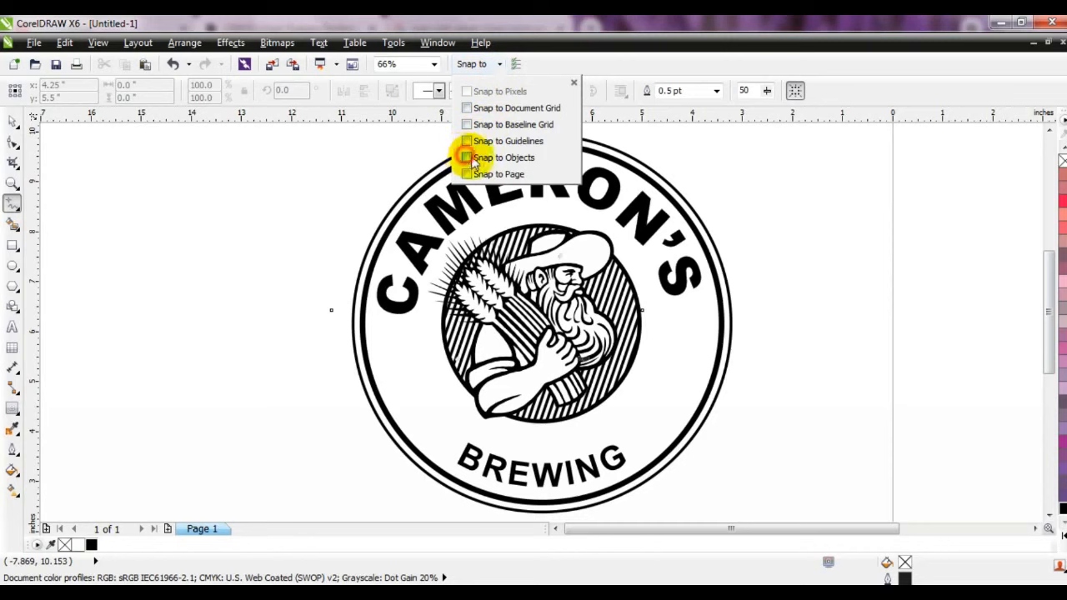
click(716, 90)
click(716, 91)
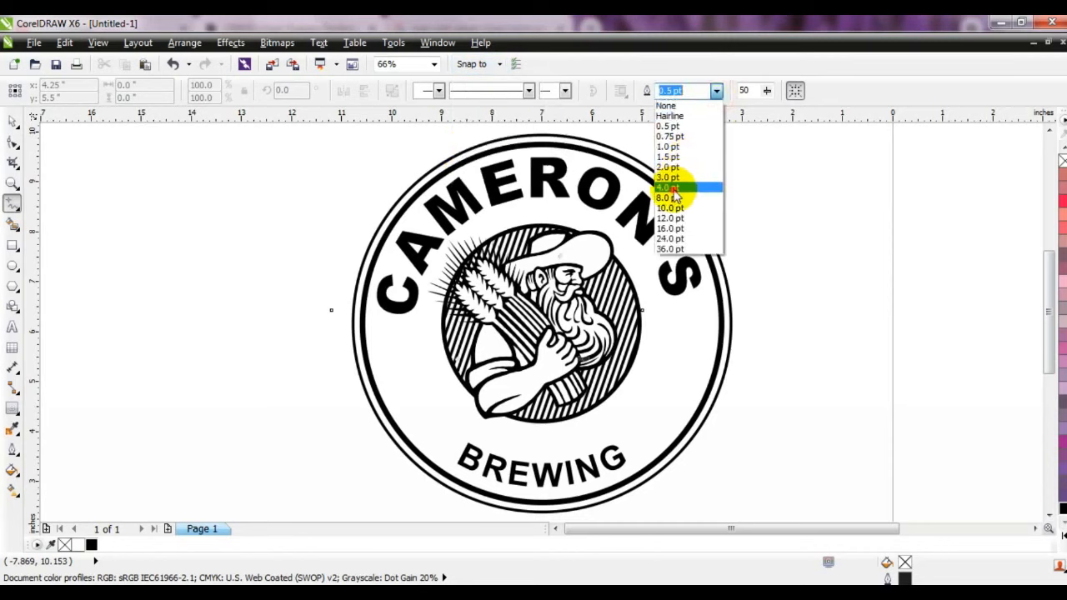
click(670, 189)
drag(365, 347, 446, 350)
drag(371, 378, 461, 380)
click(12, 122)
click(172, 405)
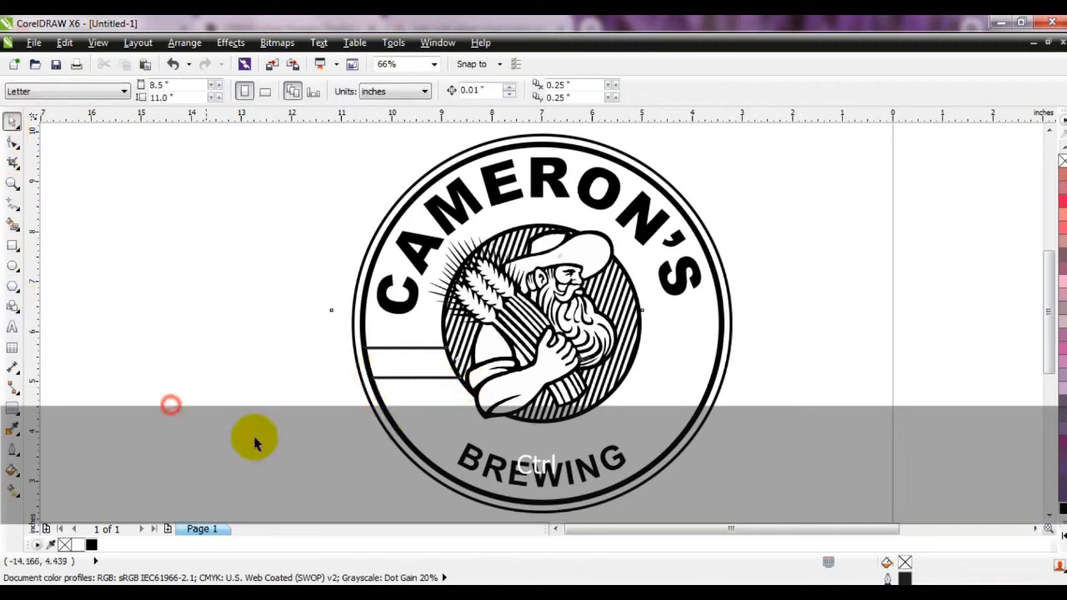
- Copy the pair of horizontal lines to the right side of the badge and mirror the copy horizontally
drag(278, 338, 461, 400)
drag(411, 360, 677, 368)
click(344, 90)
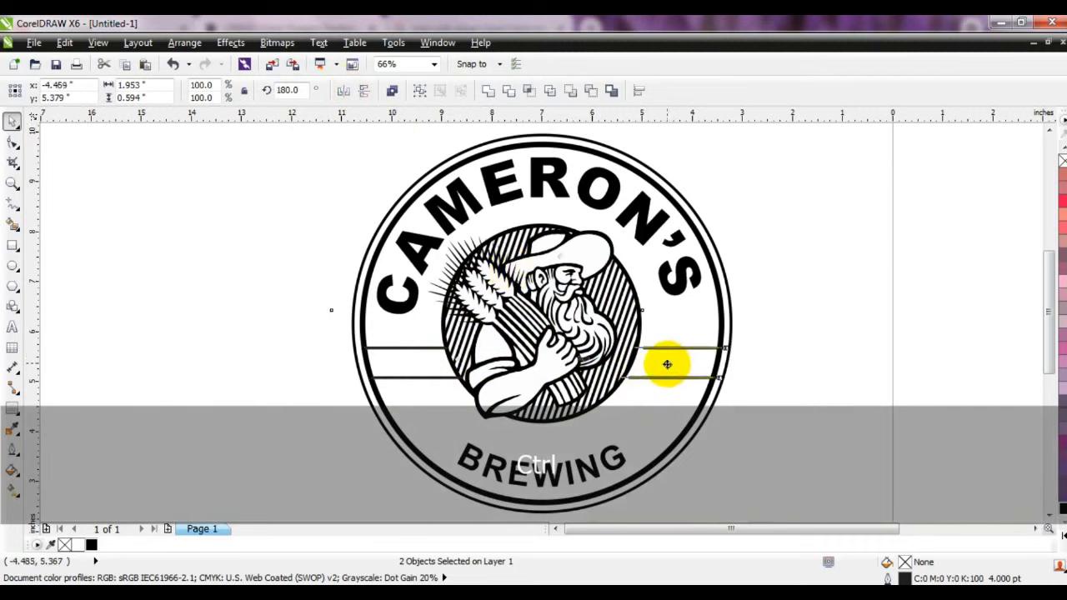
click(805, 362)
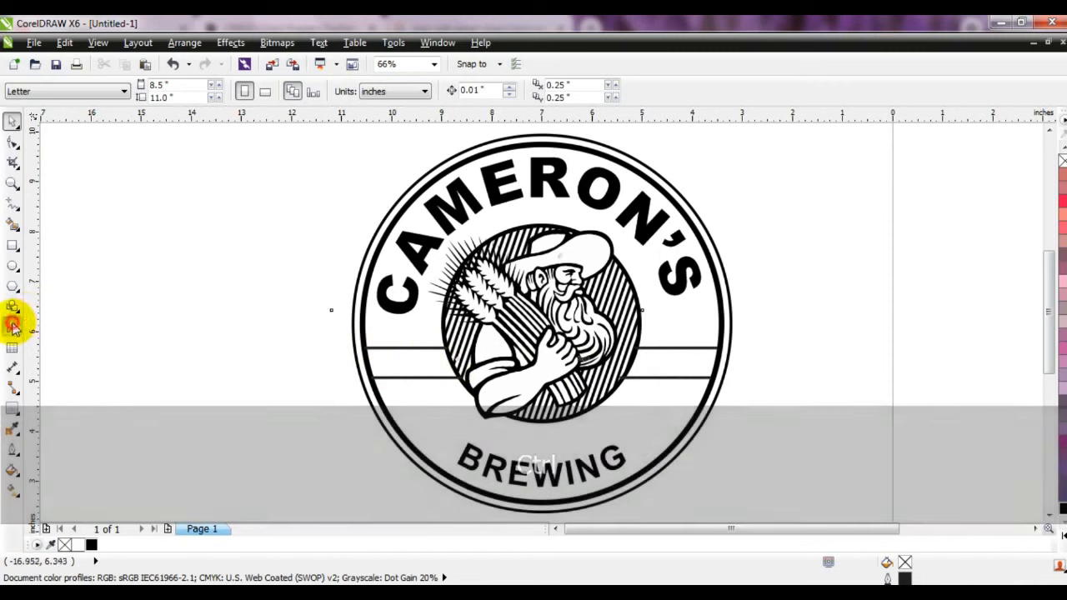
- Add the artistic text EST. 1997 beside the badge and make it bold
click(13, 325)
click(101, 341)
text(EST. 1997)
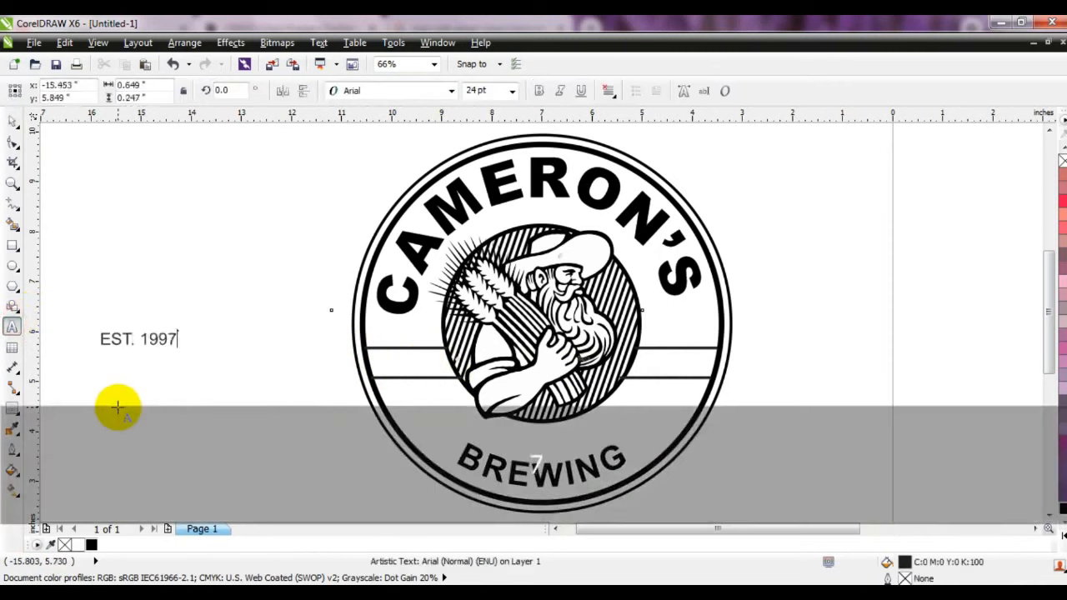
click(7, 119)
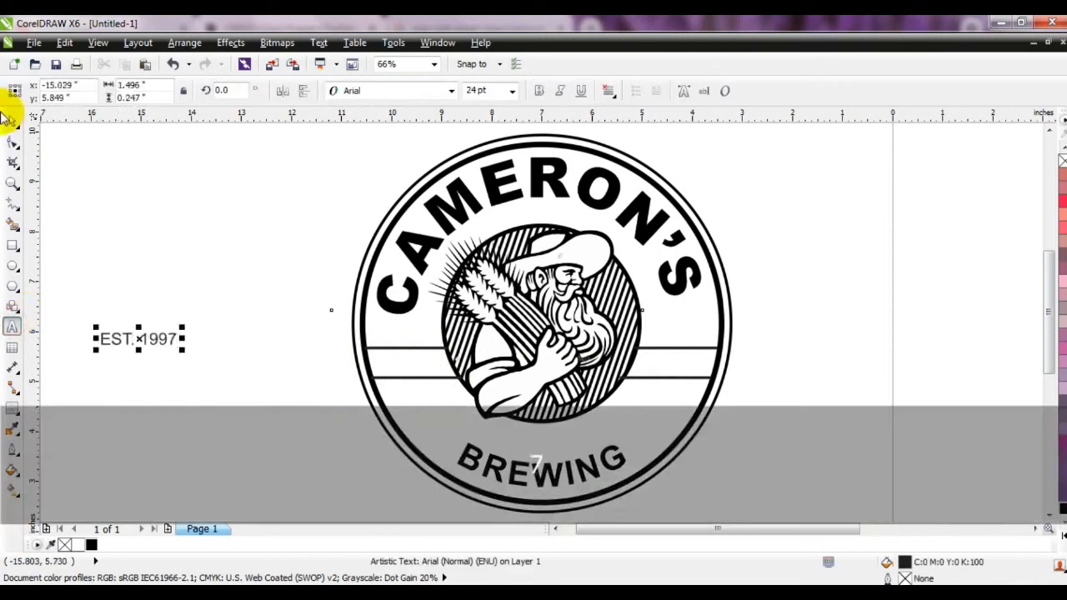
click(538, 90)
- Place EST. 1997 between the left pair of lines, break it into words and move 1997 between the right pair
drag(152, 358, 442, 371)
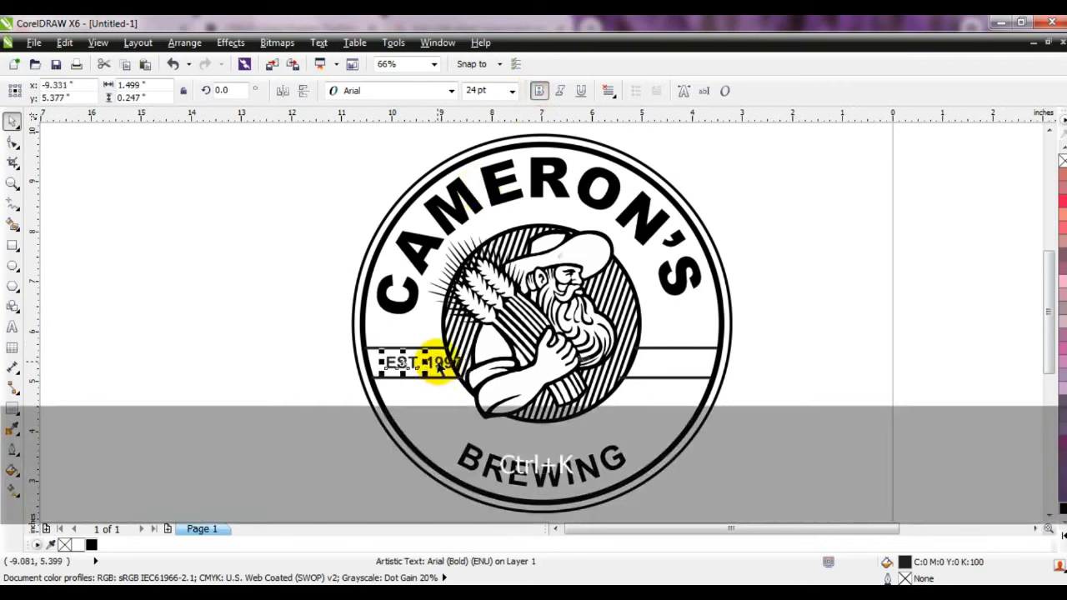
key(Escape)
drag(438, 367, 673, 367)
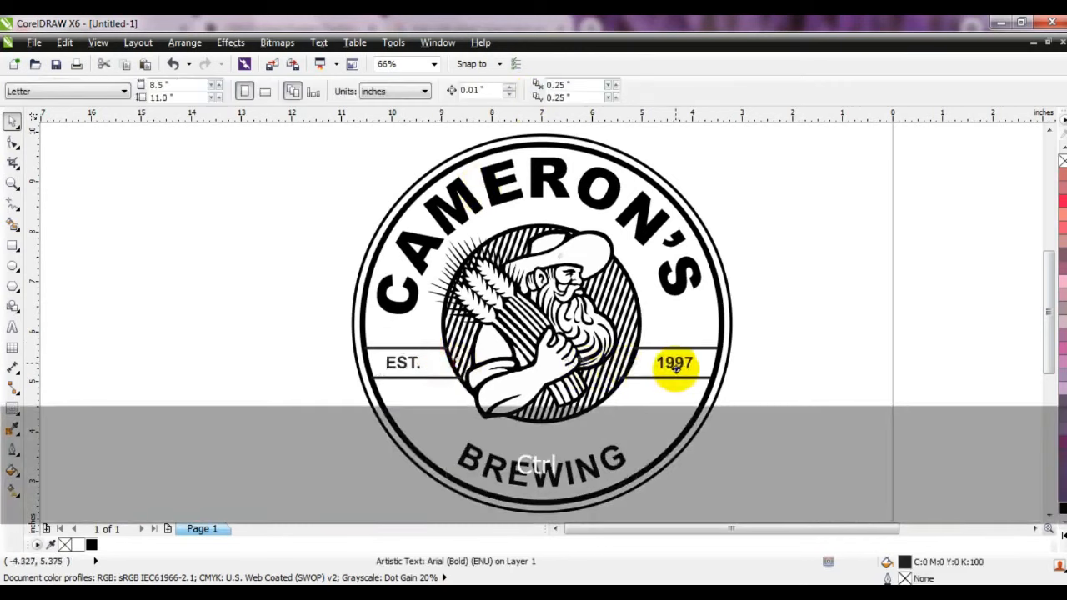
click(802, 395)
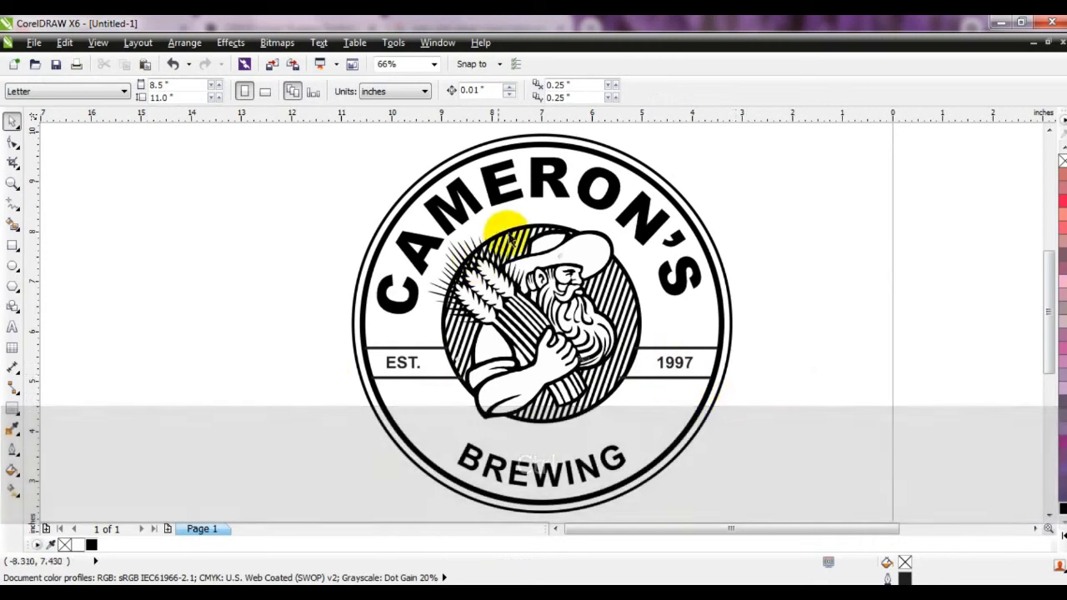
- Give the CAMERON'S lettering a 4 pt outline with round corners and round line caps, placed behind the fill
click(536, 196)
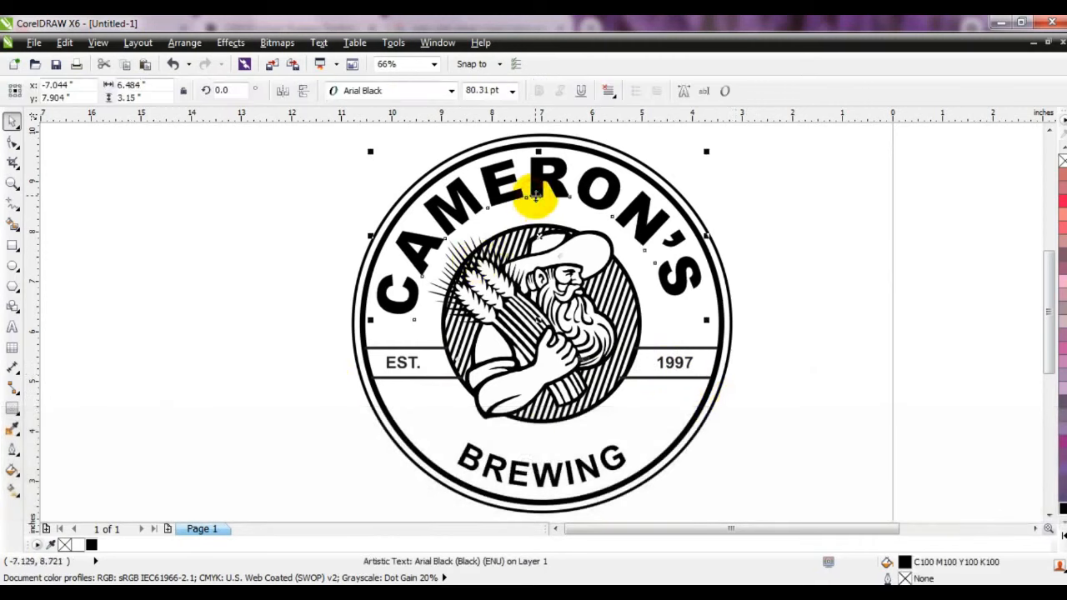
click(15, 457)
click(72, 210)
click(449, 219)
click(417, 311)
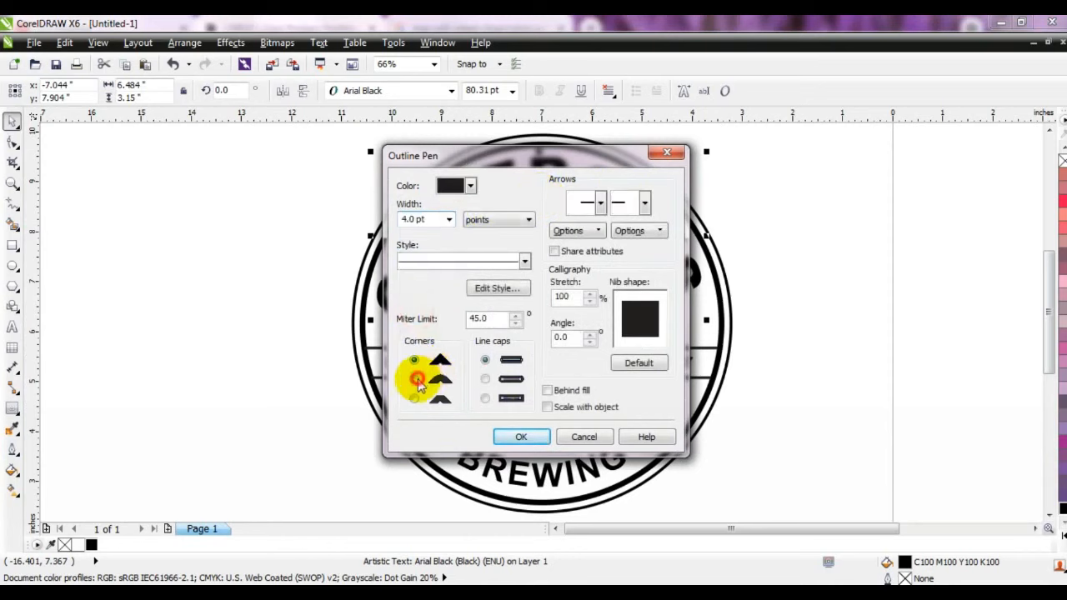
click(415, 380)
click(487, 379)
click(547, 391)
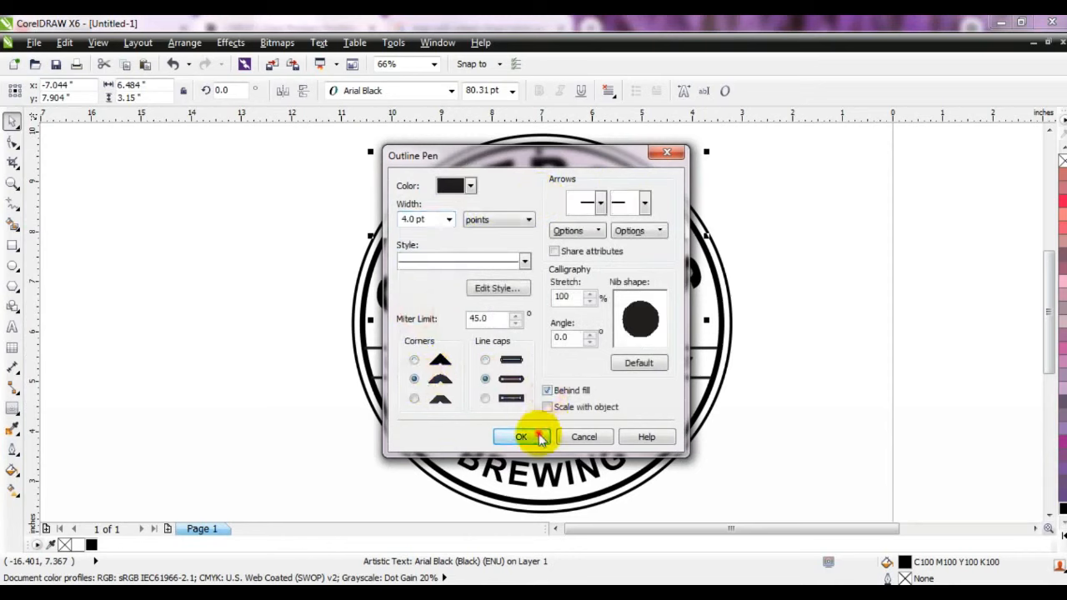
click(540, 440)
- Make the CAMERON'S outline white and place a copy of the lettering slightly down and left, stacked behind the original
click(1062, 533)
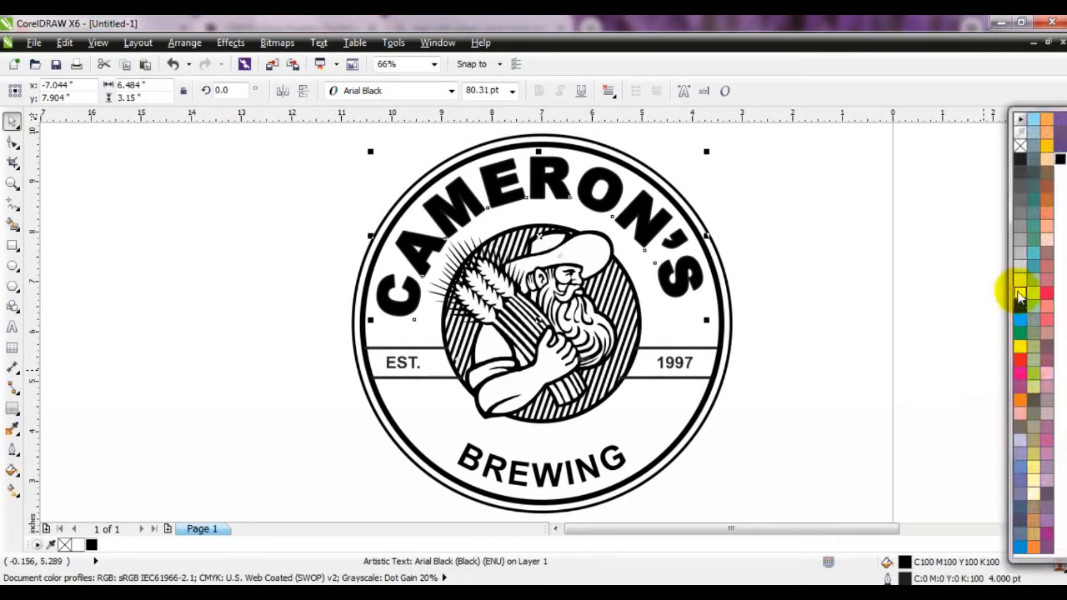
drag(663, 283, 658, 285)
right_click(657, 285)
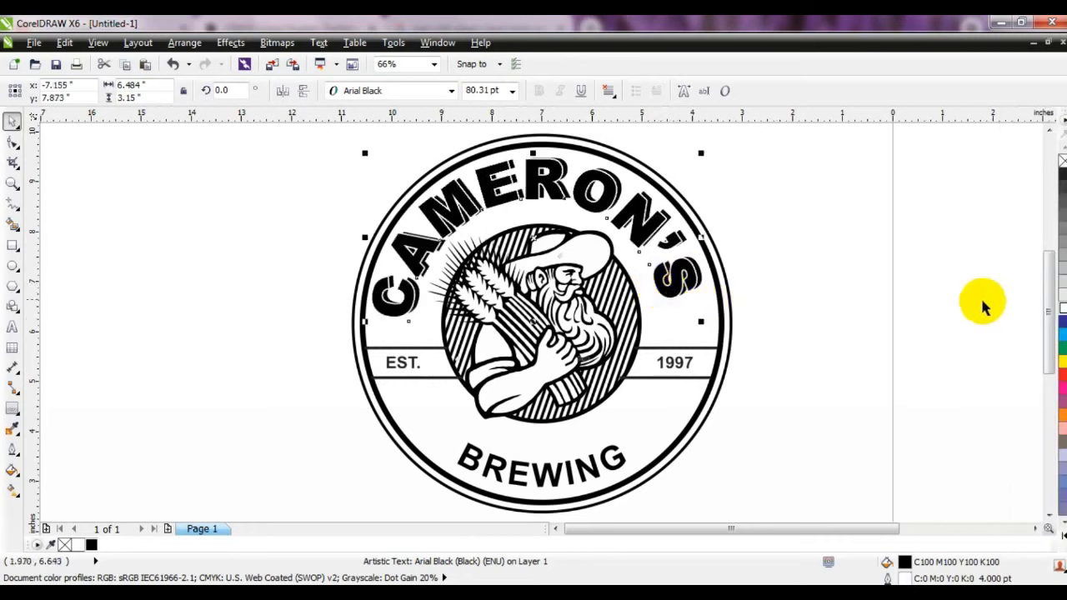
key(ctrl+Page_Up)
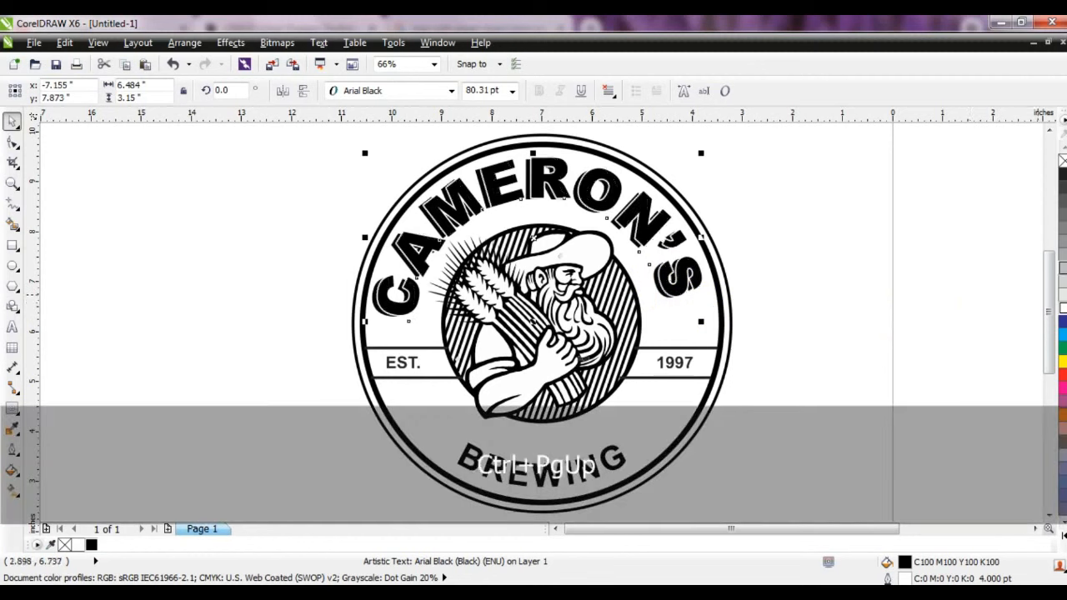
- Give the offset lettering copy a 60% black outline, nudge it about 0.05 in right and 0.03 in down, and fill it 100% black
click(1062, 227)
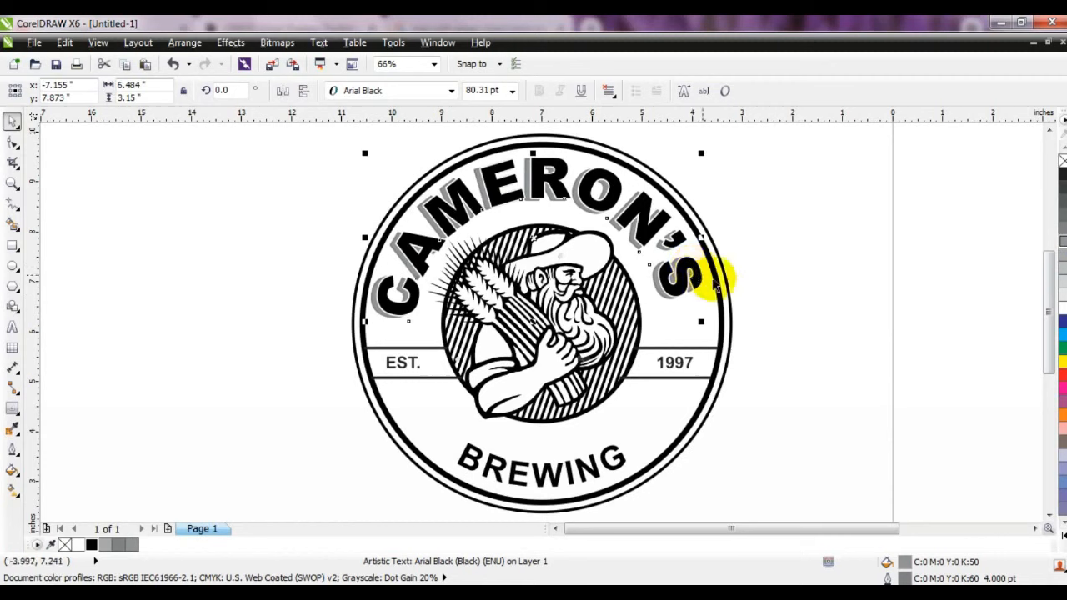
right_click(743, 282)
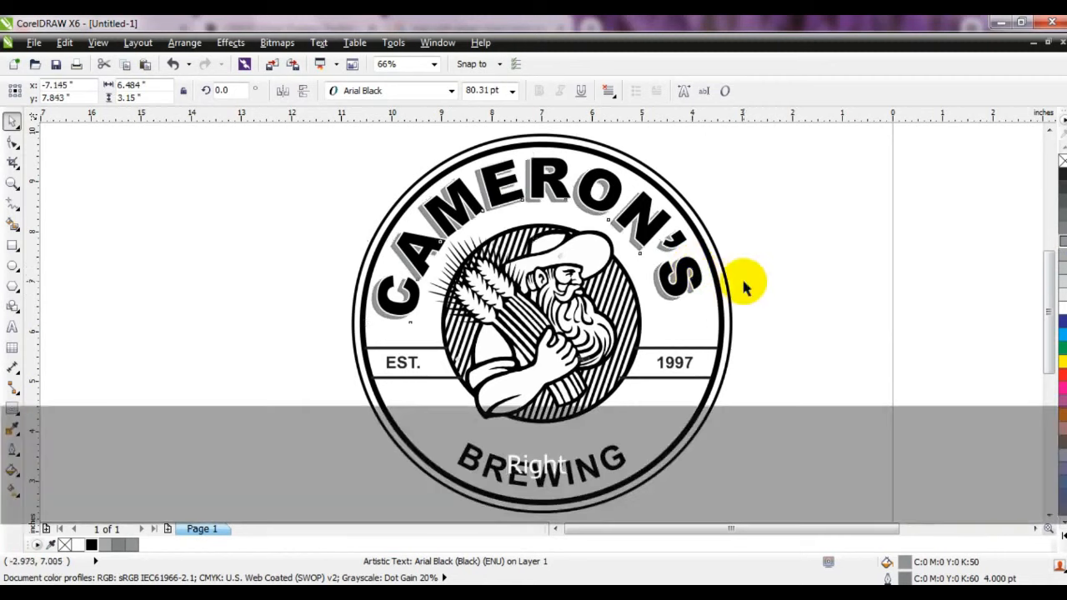
click(1062, 174)
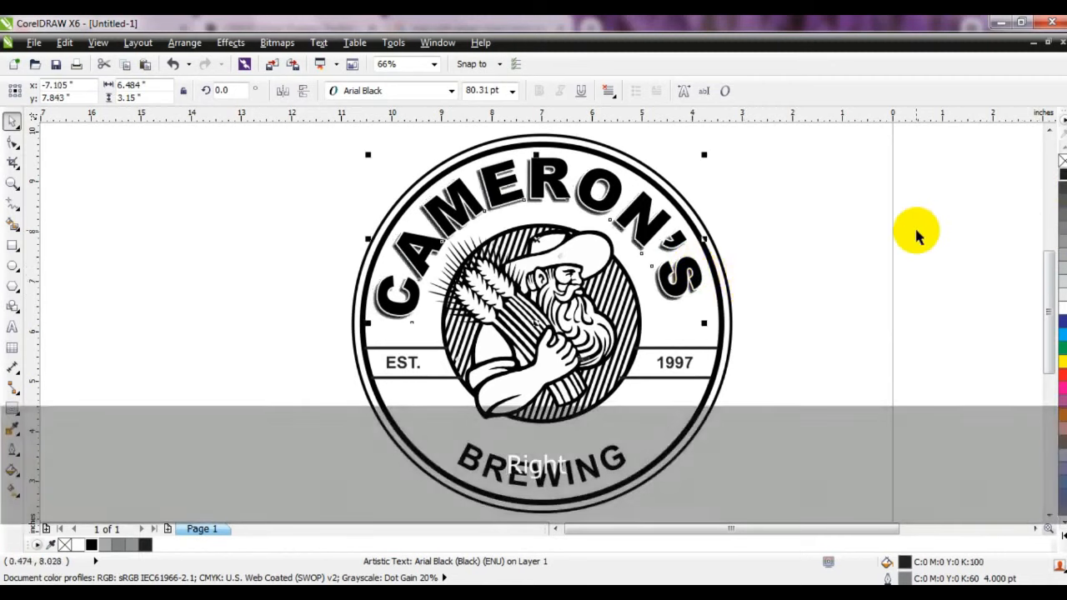
click(913, 232)
click(905, 285)
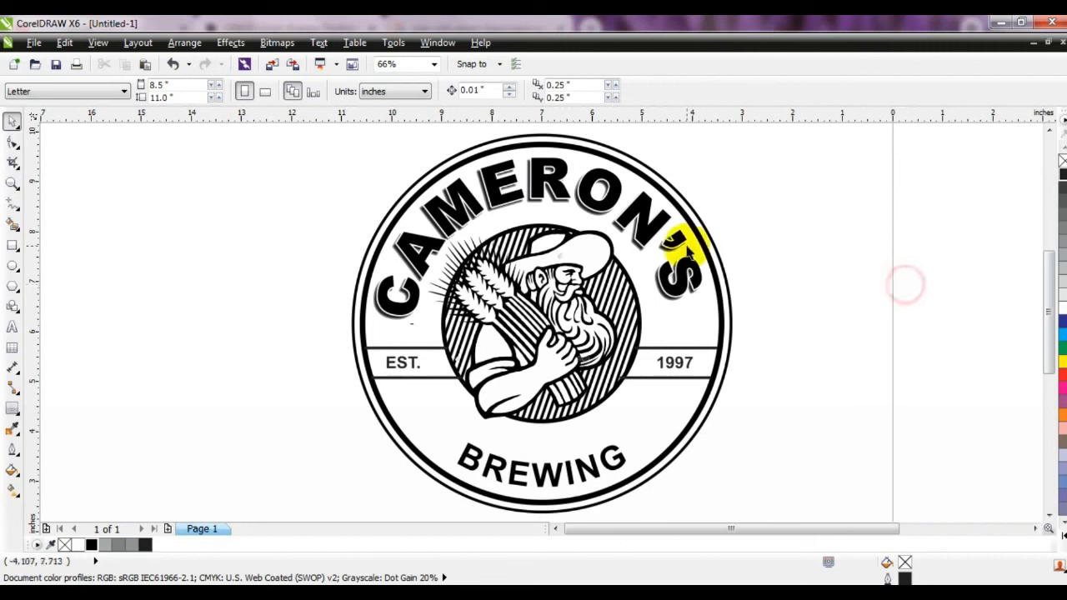
- Select the complete badge and place a horizontally aligned copy of it to the left of the original
key(Escape)
scroll(687, 247, down, 2)
drag(418, 158, 771, 406)
drag(607, 287, 405, 289)
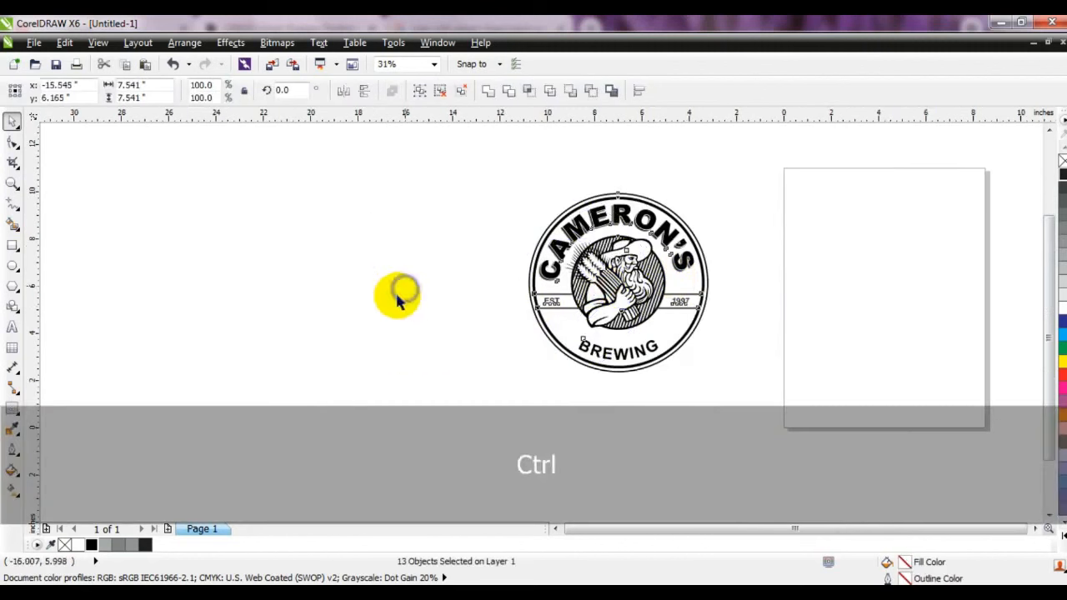
- Ungroup the farmer illustration in the copied badge
key(shift+F2)
key(Escape)
click(564, 309)
key(shift+F2)
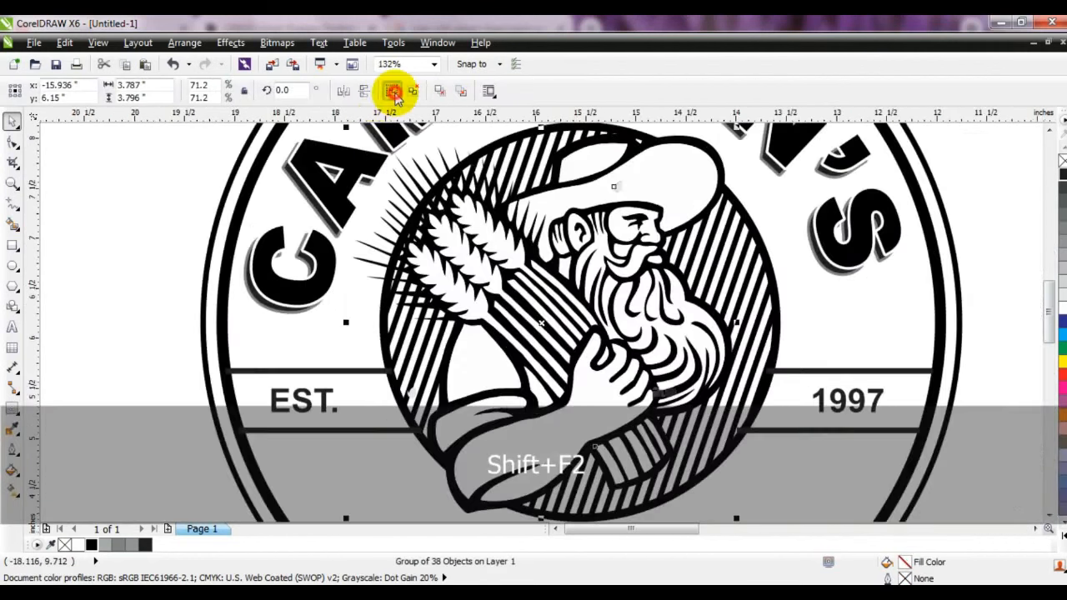
key(Escape)
click(640, 183)
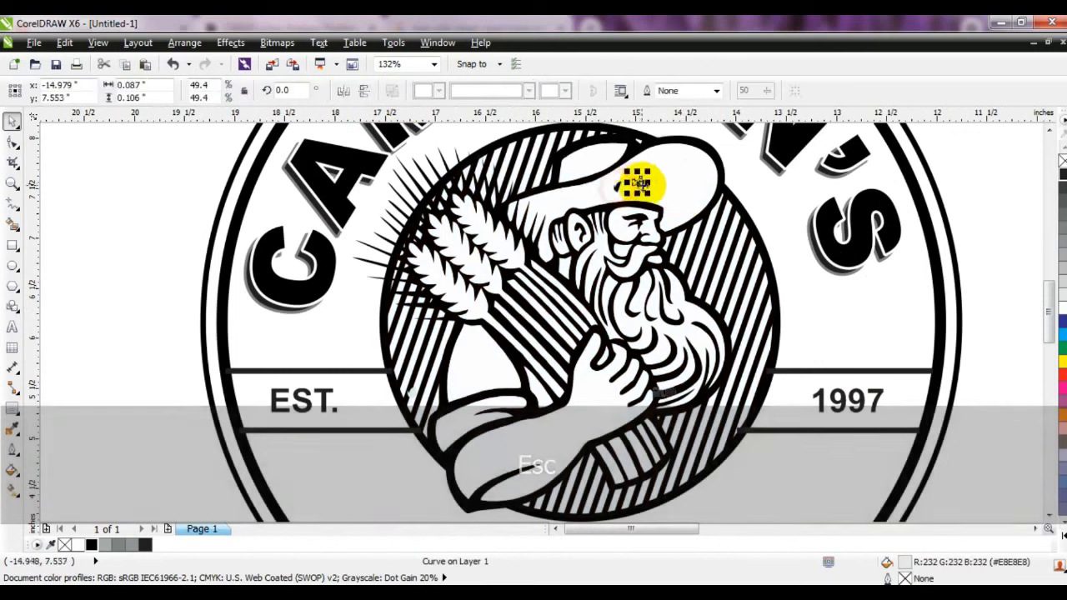
ctrl+shift+click(677, 190)
click(479, 91)
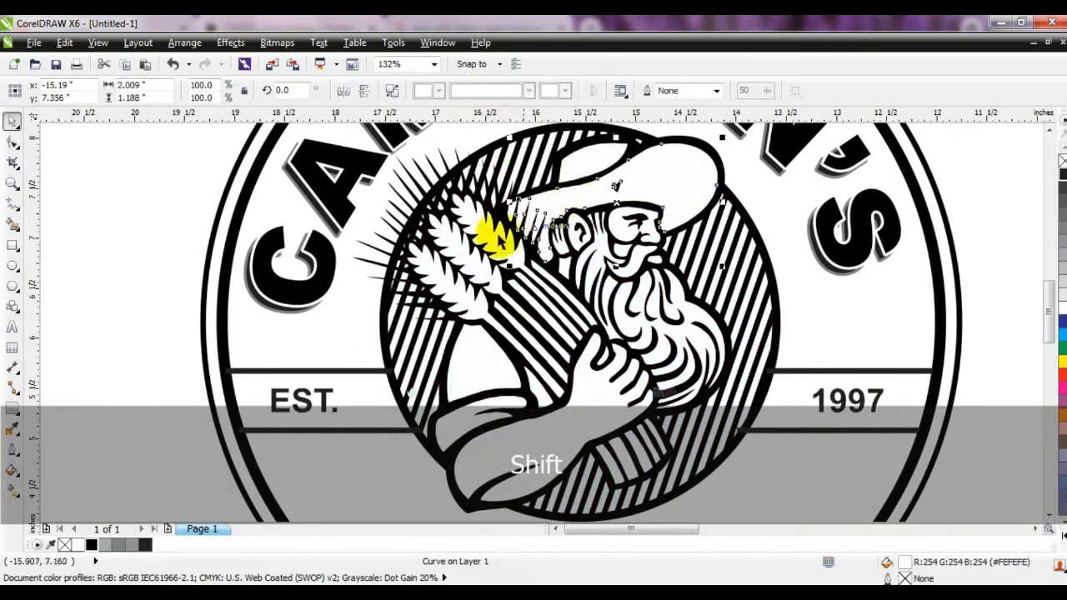
key(ctrl+z)
key(Escape)
- Delete the small stray curve inside the farmer's hat, break the hat shape apart and weld its pieces into one
click(621, 185)
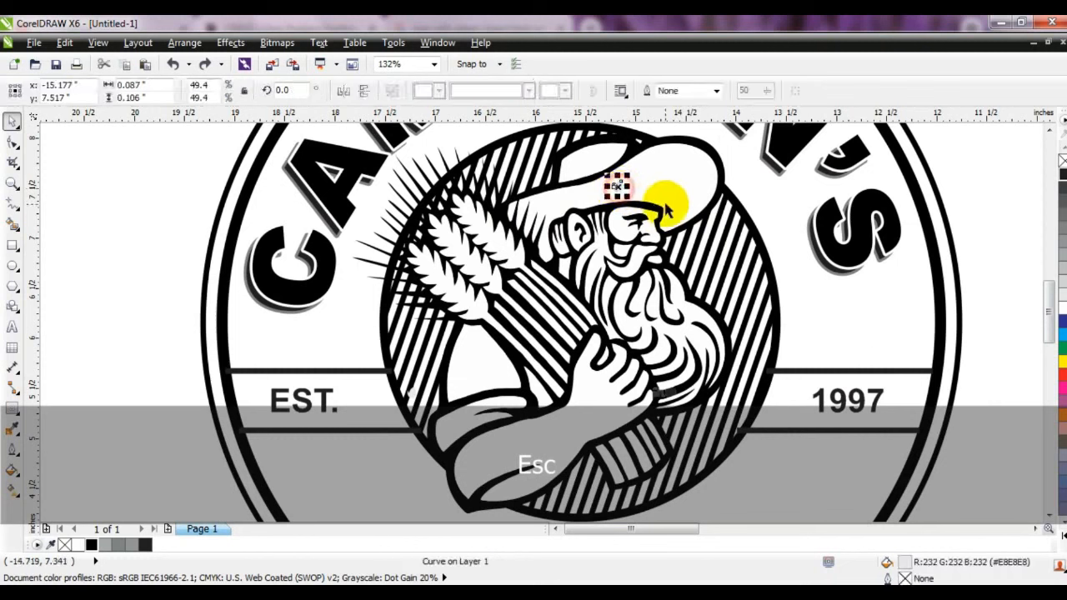
key(Delete)
click(655, 191)
click(390, 91)
click(485, 88)
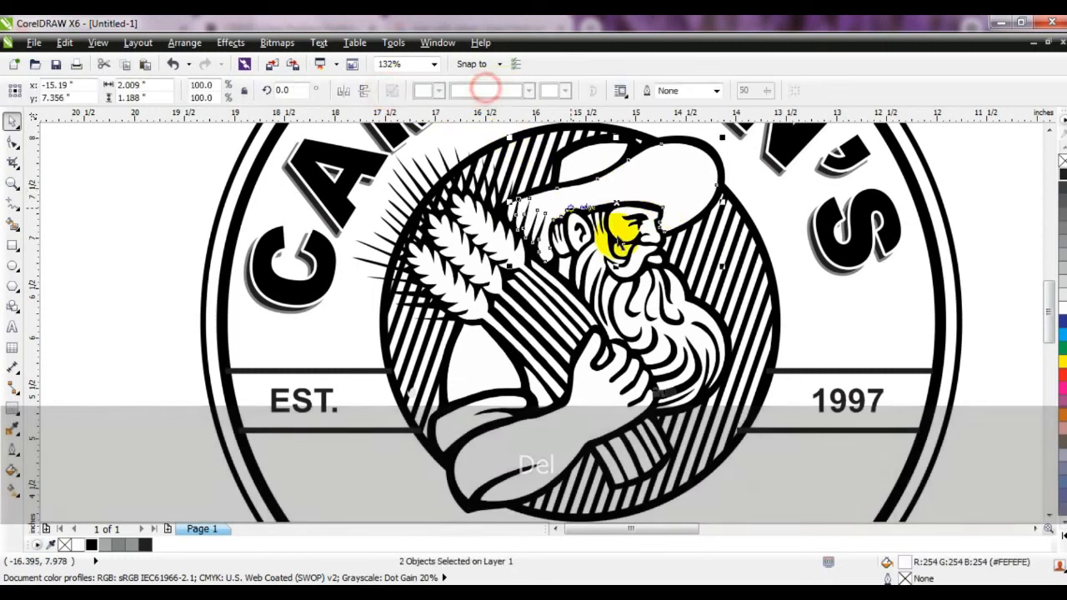
- Fill the farmer's hat brim with the brown RGB colour #C7874C and repeat the fill on the hat's crown
click(660, 175)
key(Escape)
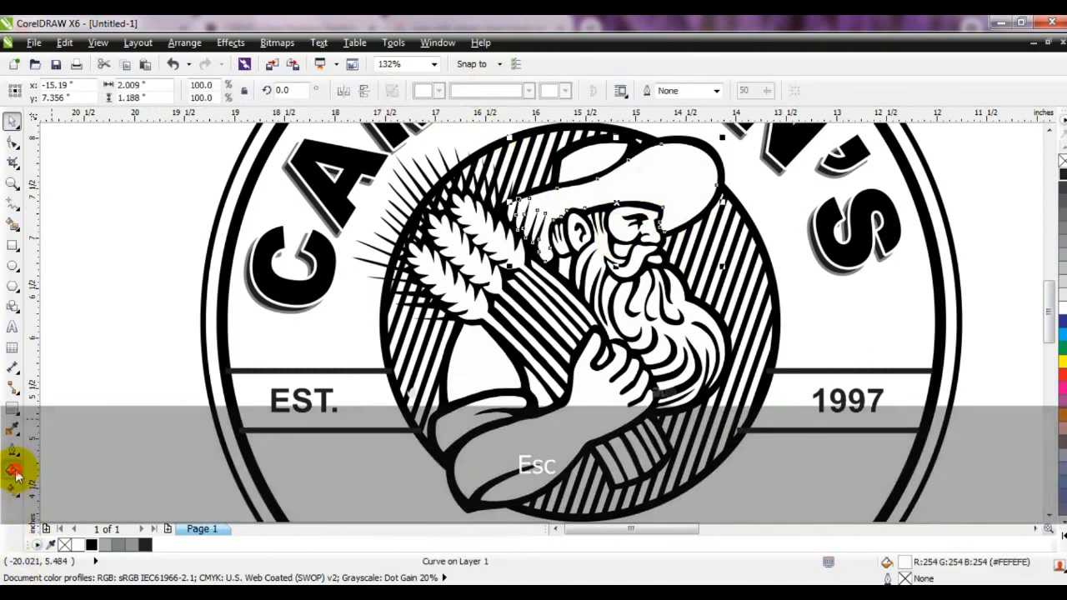
click(12, 471)
click(65, 361)
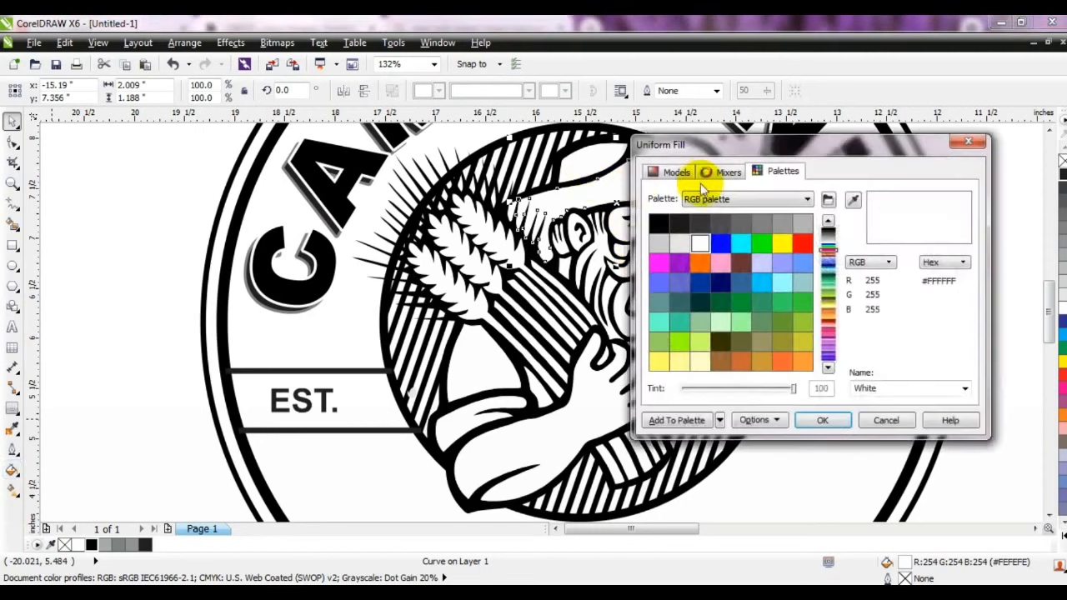
click(681, 172)
click(787, 232)
drag(787, 231, 760, 218)
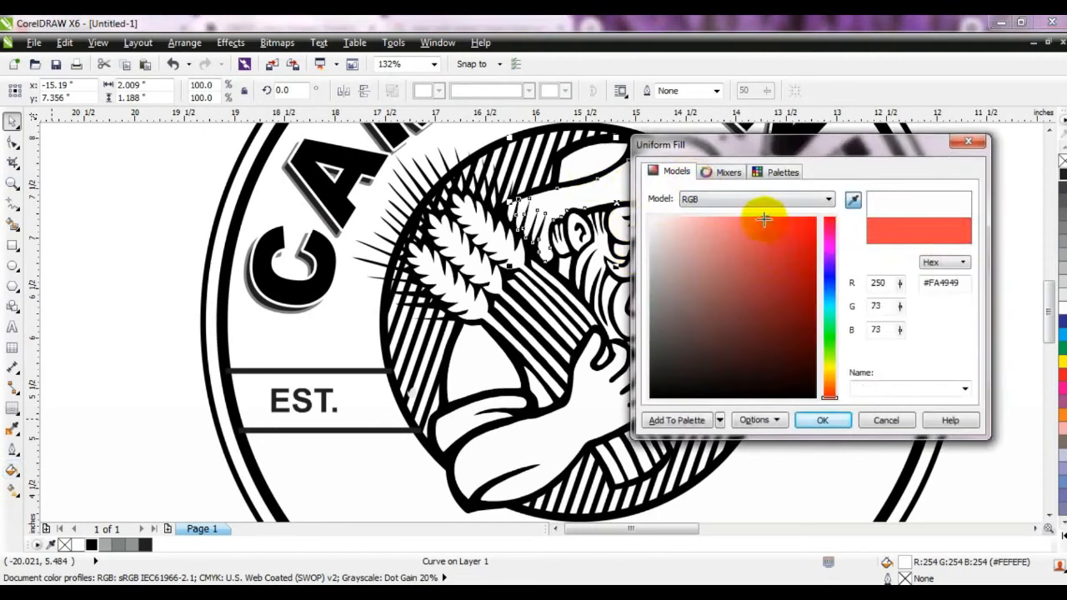
drag(829, 377, 831, 390)
mouse_move(777, 268)
mouse_down()
mouse_move(762, 244)
mouse_move(761, 267)
mouse_up()
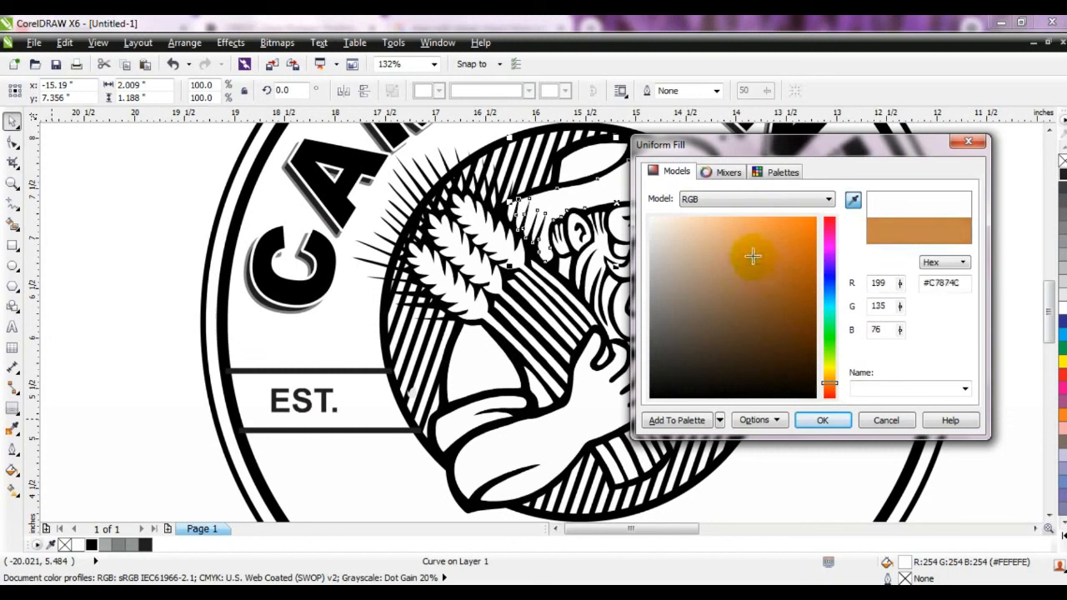
click(833, 421)
key(Escape)
click(593, 160)
key(ctrl+r)
click(635, 255)
click(623, 227)
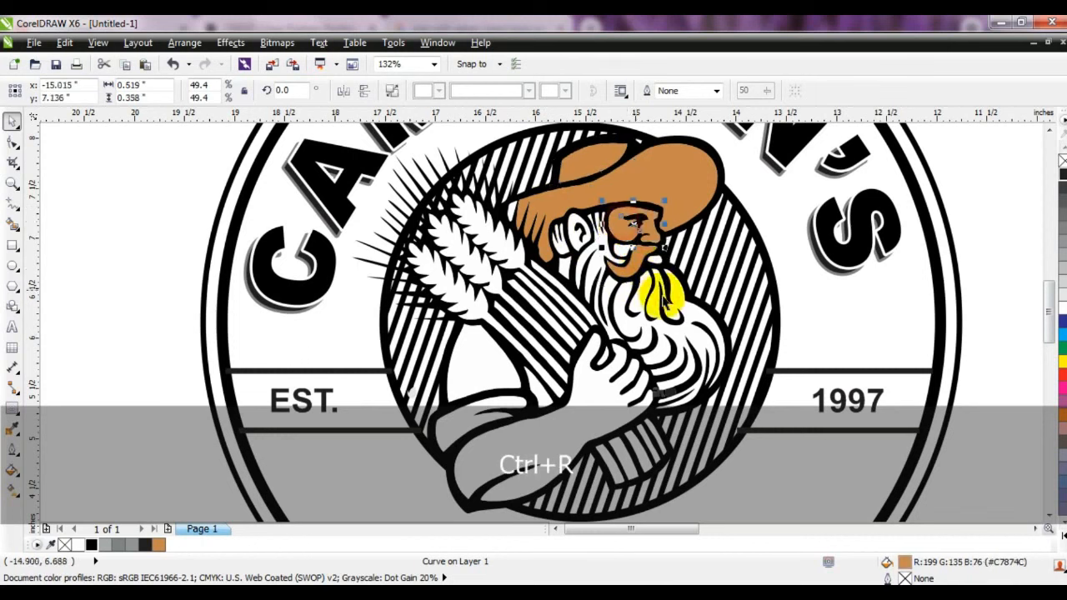
click(673, 313)
key(ctrl+r)
key(ctrl+z)
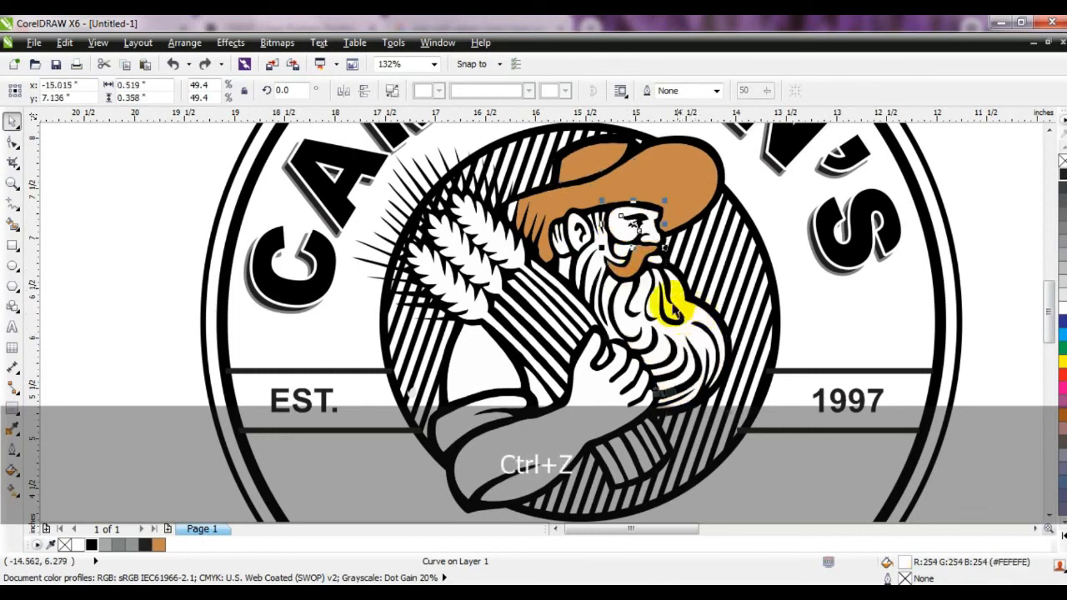
click(660, 285)
key(Escape)
click(617, 235)
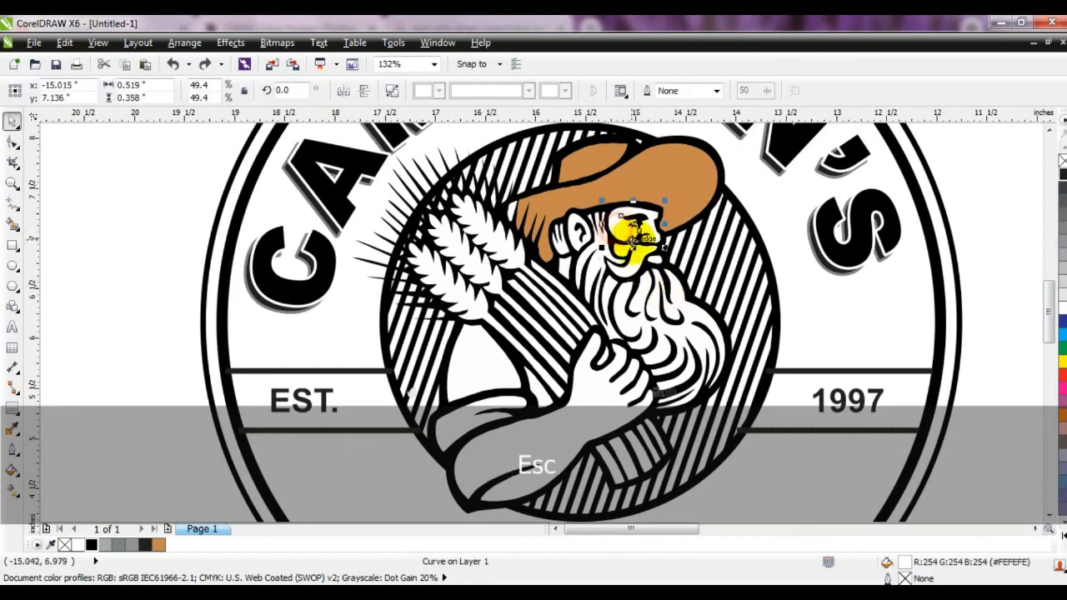
key(ctrl+r)
key(ctrl+z)
key(Escape)
- Repeat the brown #C7874C fill on the farmer's moustache, beard and sideburn
click(631, 262)
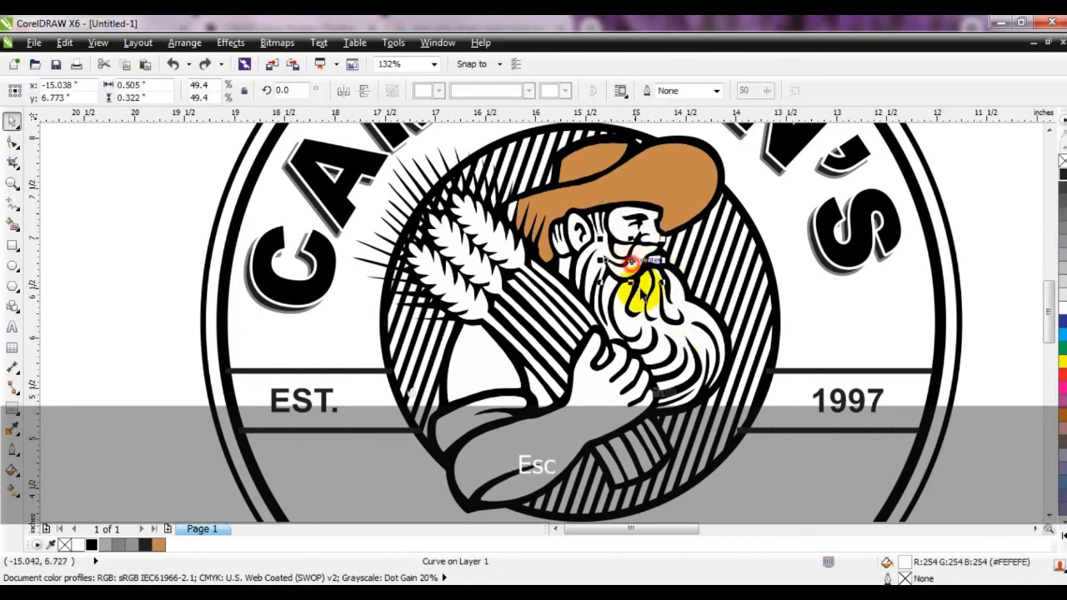
key(ctrl+r)
click(640, 328)
key(ctrl+r)
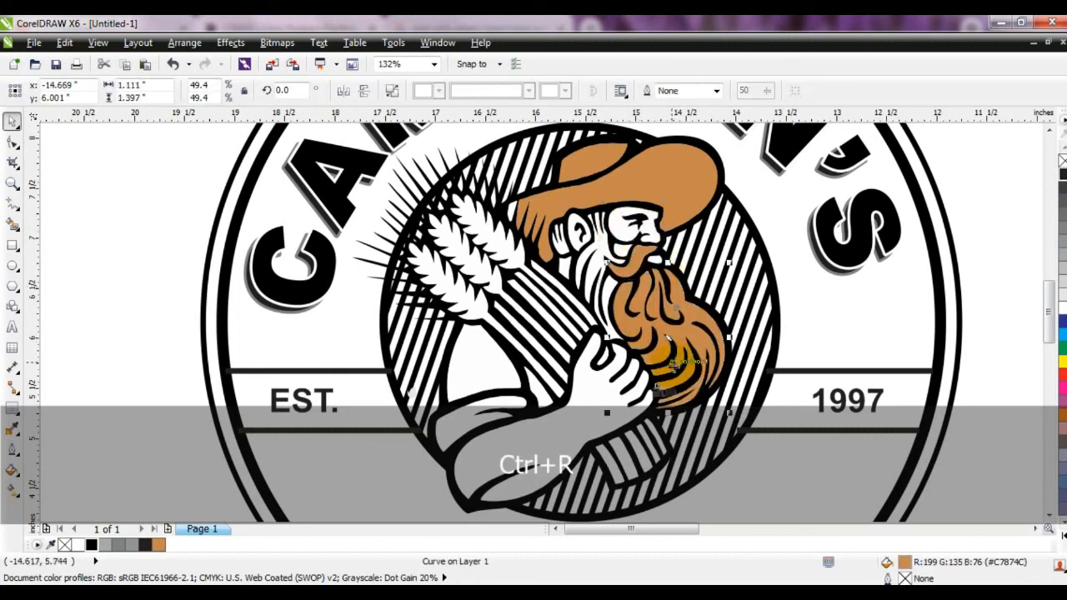
click(608, 283)
key(ctrl+r)
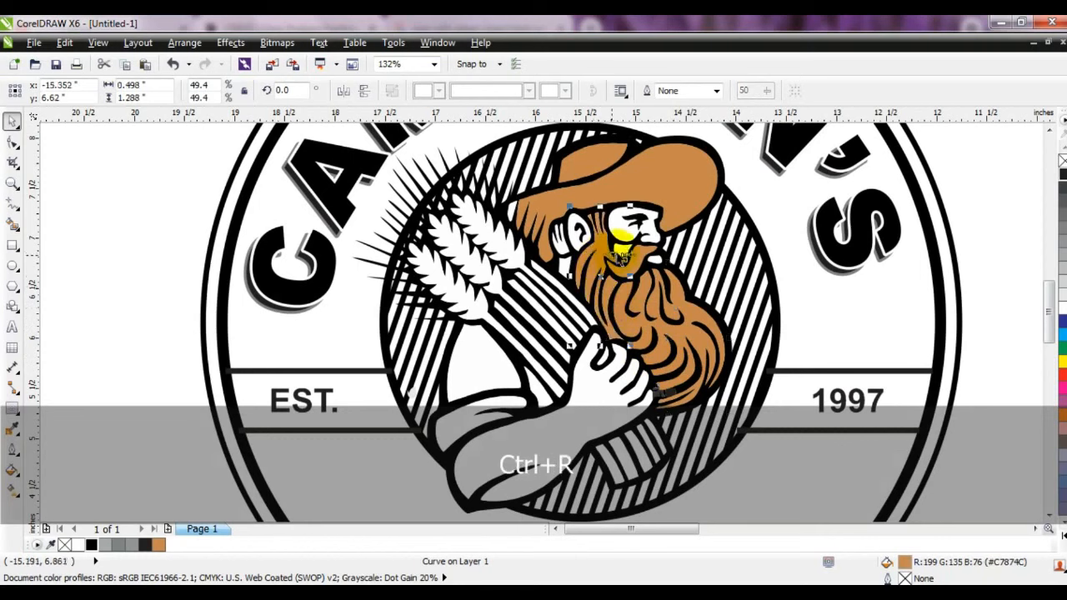
- Repeat the brown fill on the hair below the farmer's ear and on his shirt sleeve
click(564, 267)
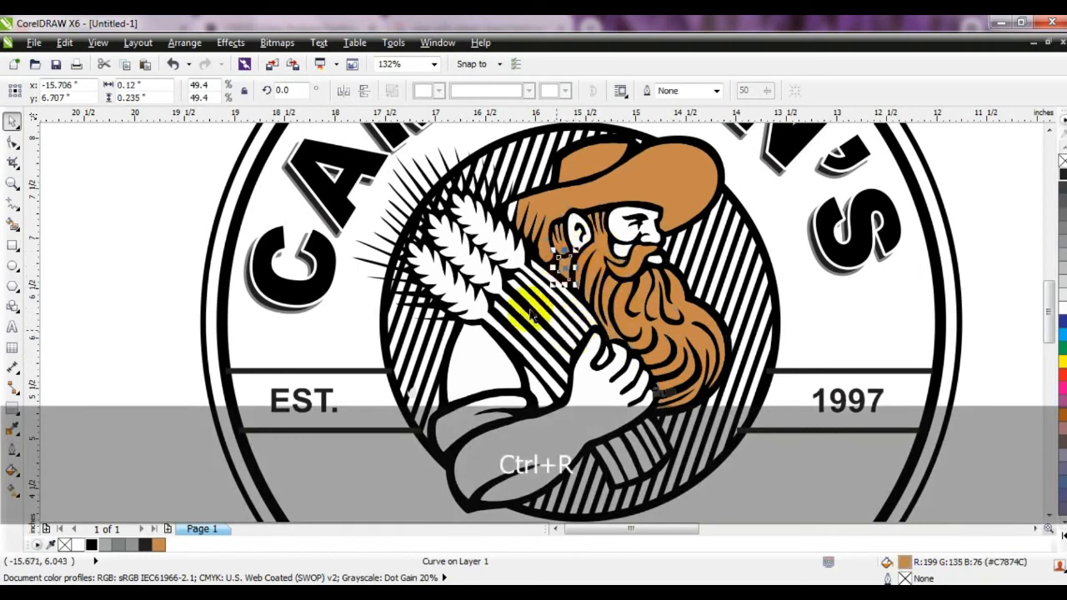
key(ctrl+r)
click(476, 361)
key(ctrl+r)
key(F3)
key(Escape)
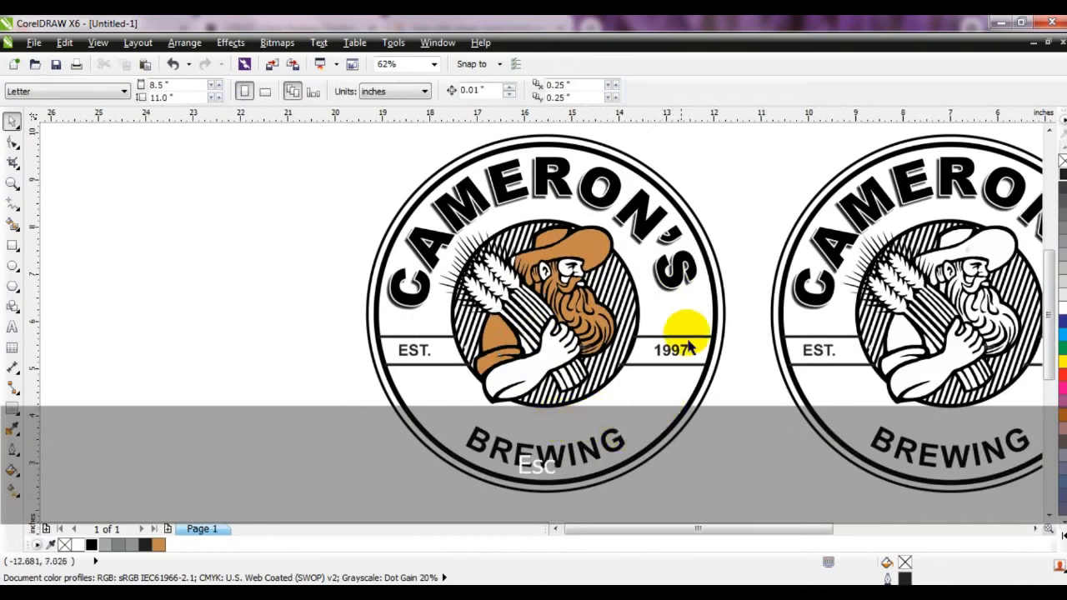
- Fill the outer circle of the copied badge with the same brown #C7874C
ctrl+click(692, 409)
key(ctrl+r)
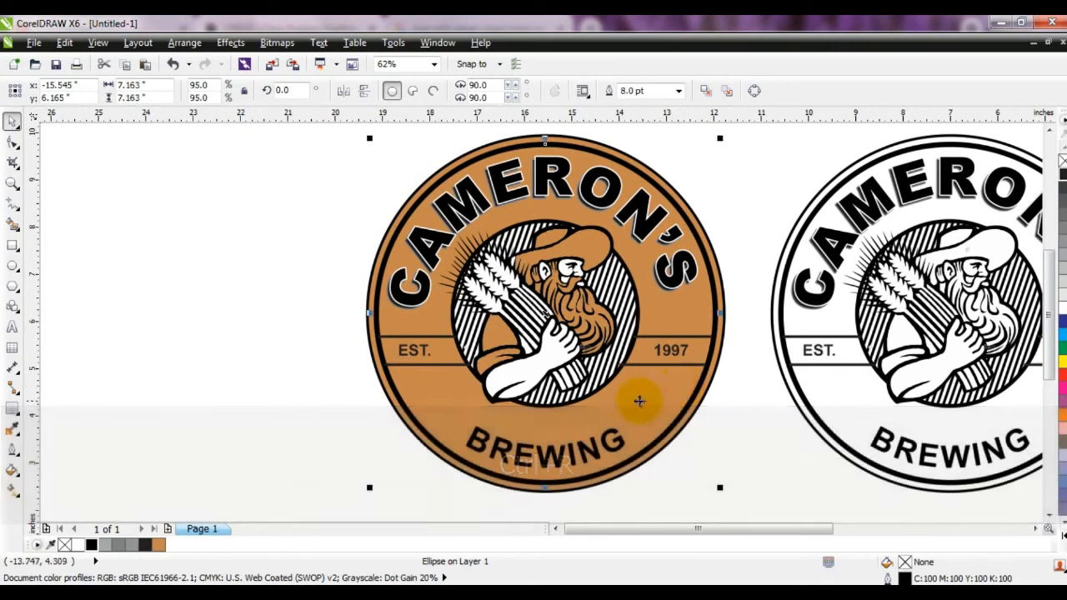
click(264, 325)
- Try a white inner circle with brown CAMERON'S and BREWING lettering, and undo these colour changes
click(558, 142)
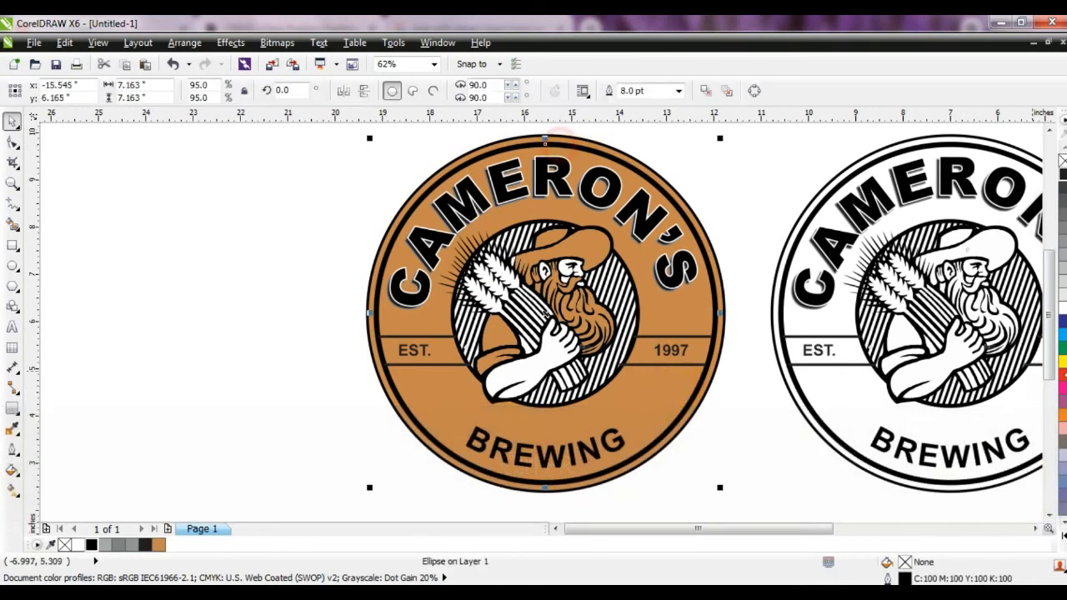
click(1063, 309)
click(316, 317)
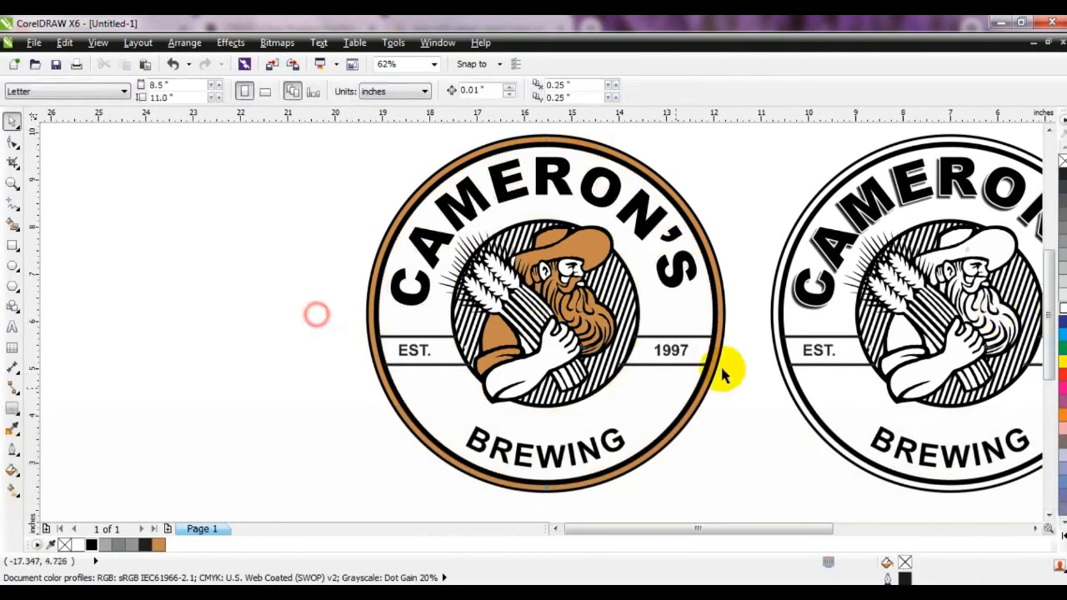
click(675, 287)
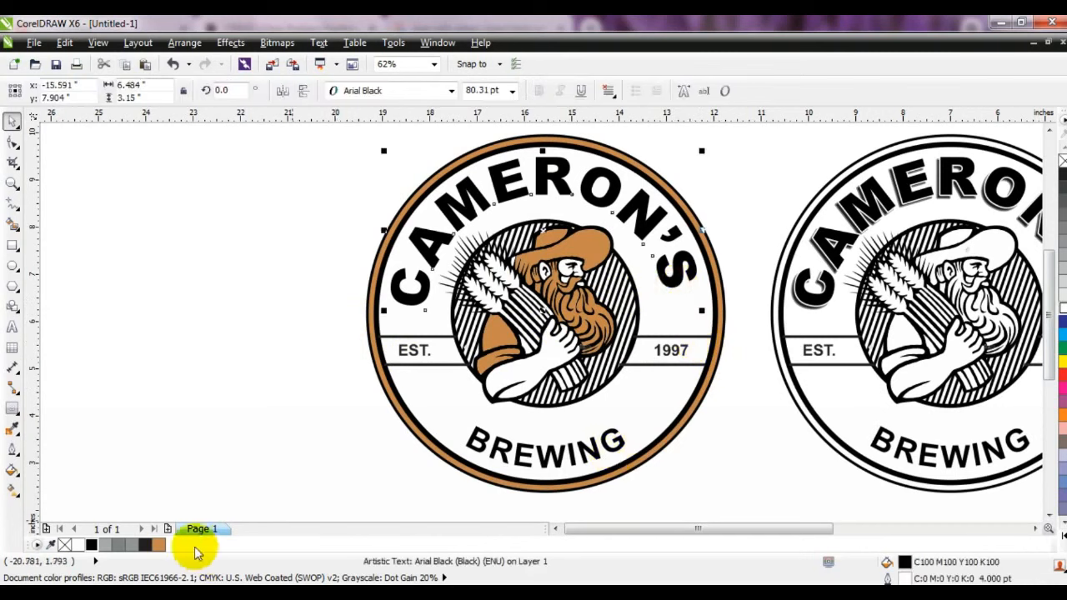
click(158, 545)
click(174, 435)
click(542, 453)
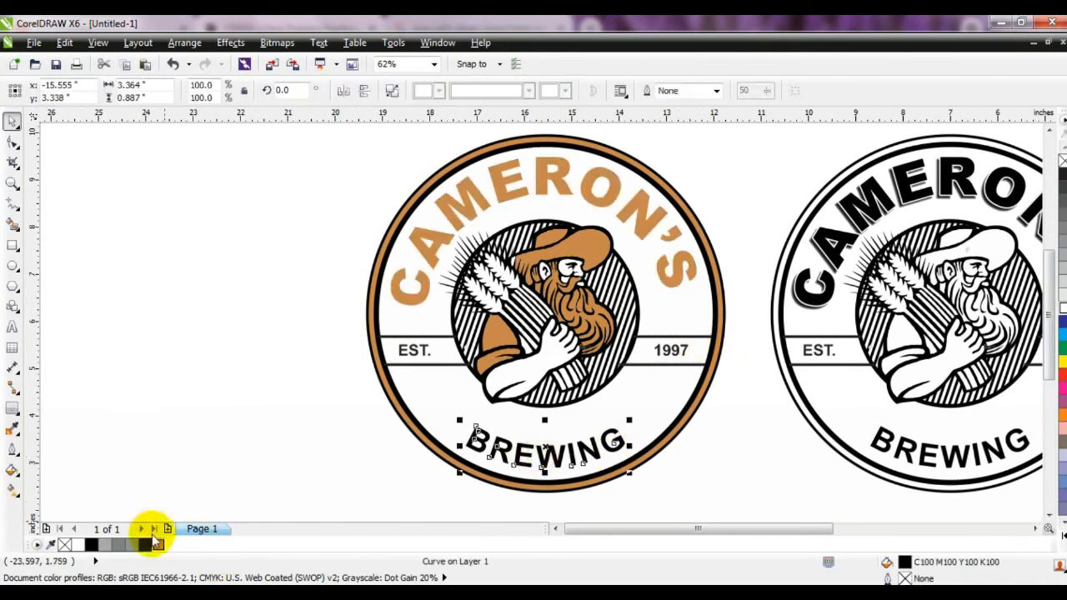
click(159, 544)
click(190, 452)
key(ctrl+z)
key(ctrl+z)
key(ctrl+z)
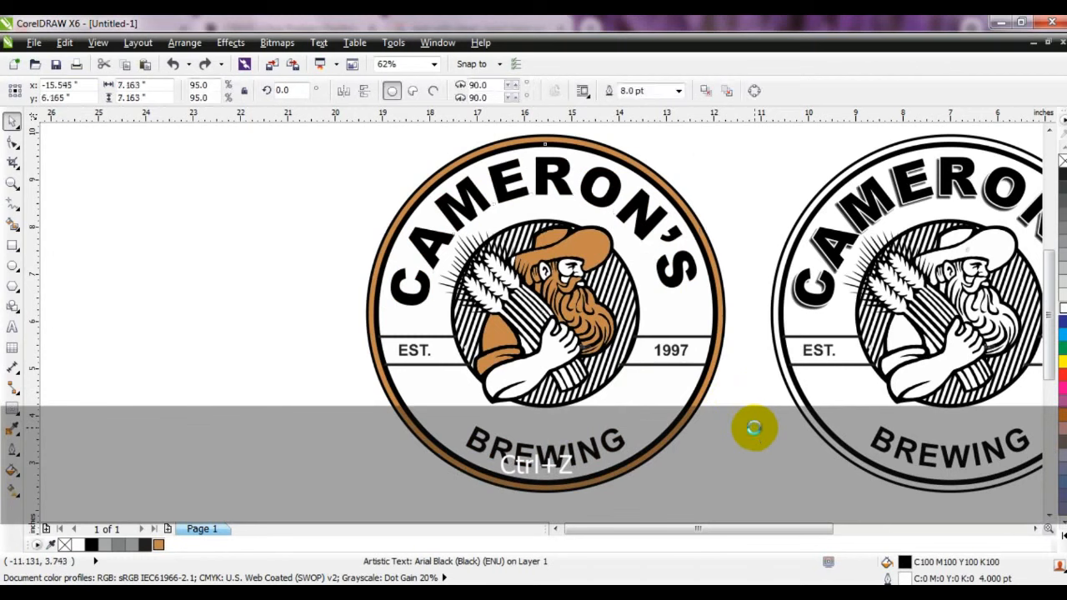
click(754, 427)
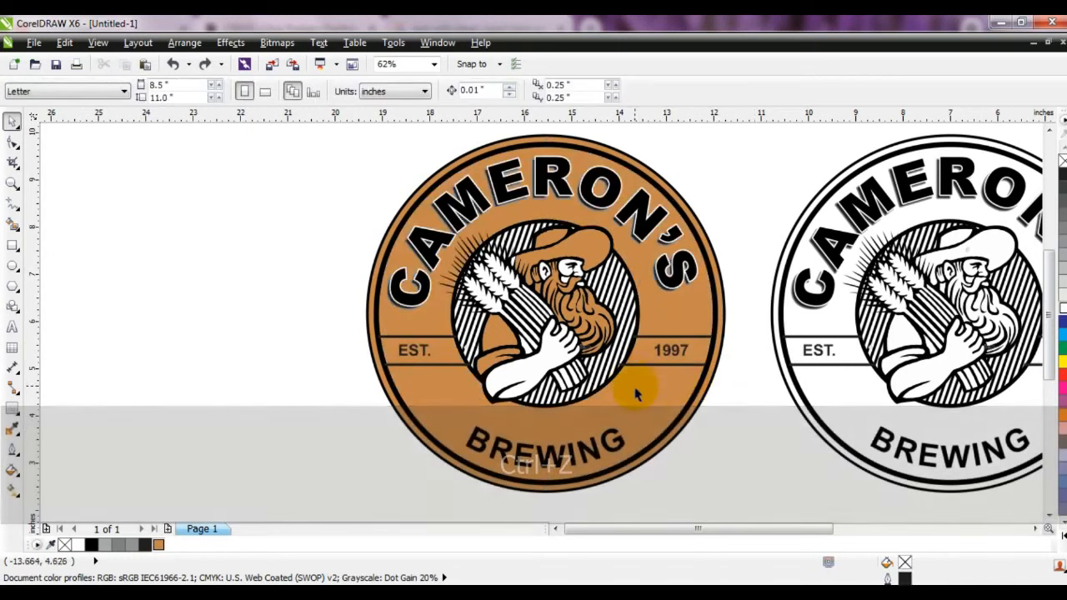
- Try a white fill on the outer circle of the brown badge, and undo it
click(645, 410)
click(704, 405)
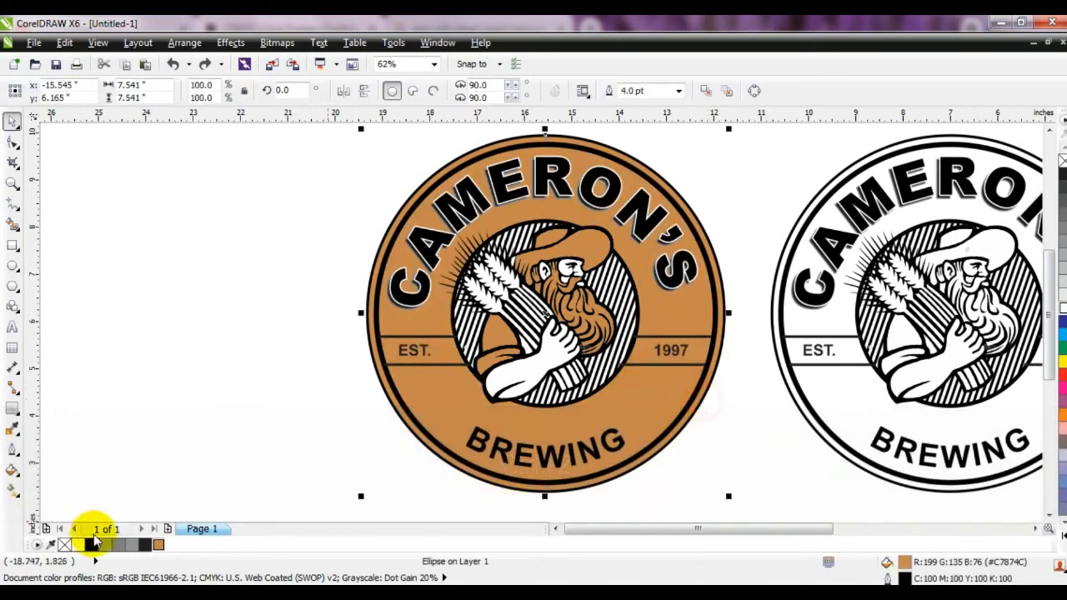
click(80, 545)
key(ctrl+z)
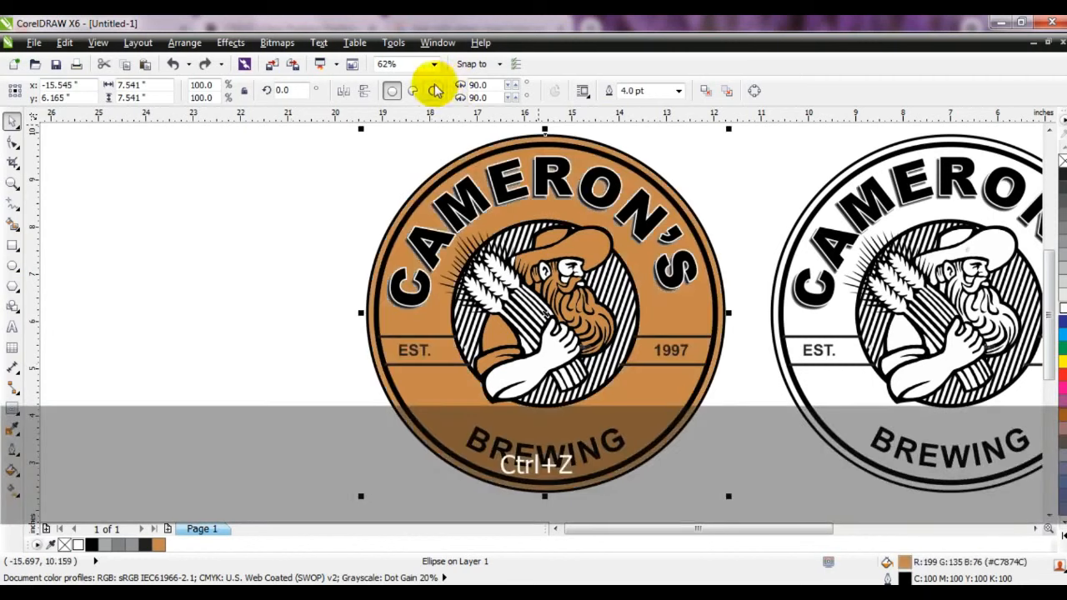
- Fill the inner circle of the coloured badge with brown #C7874C and its outer circle with black
click(331, 166)
click(423, 190)
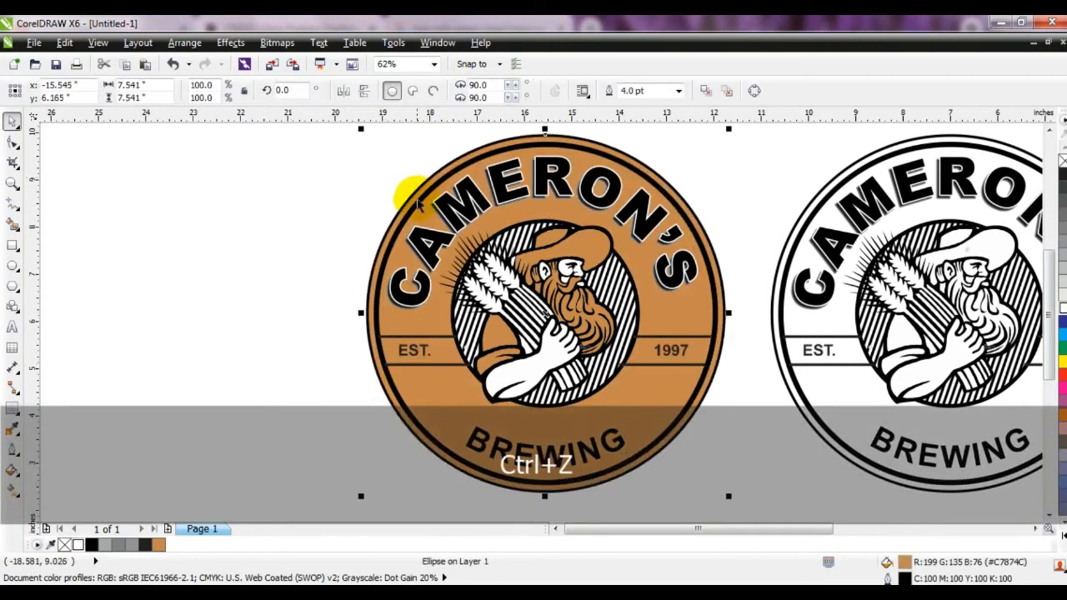
drag(418, 201, 401, 203)
key(ctrl+z)
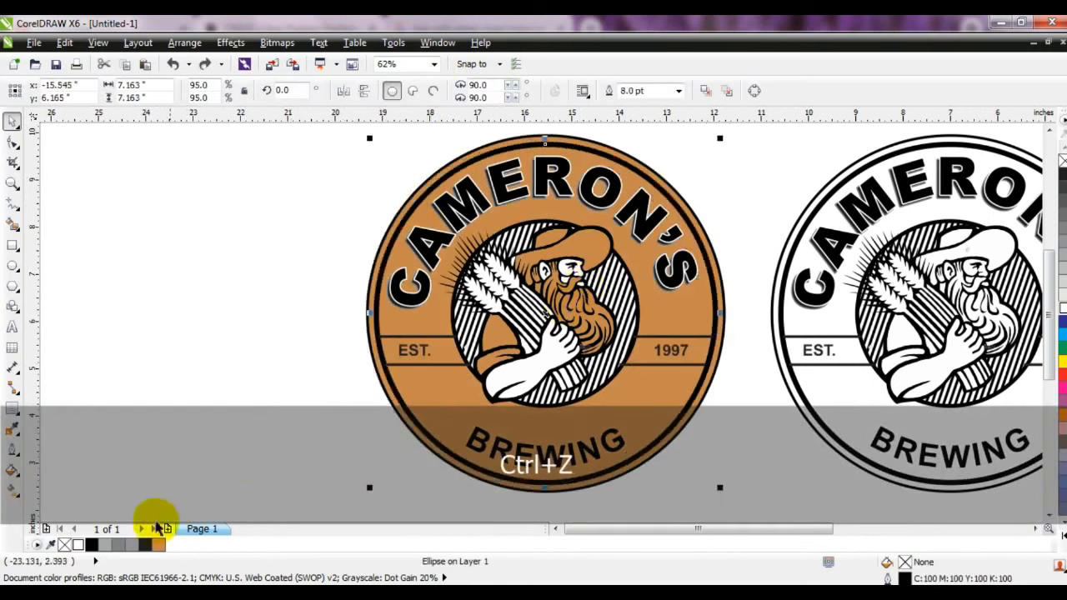
click(158, 543)
click(226, 286)
click(646, 169)
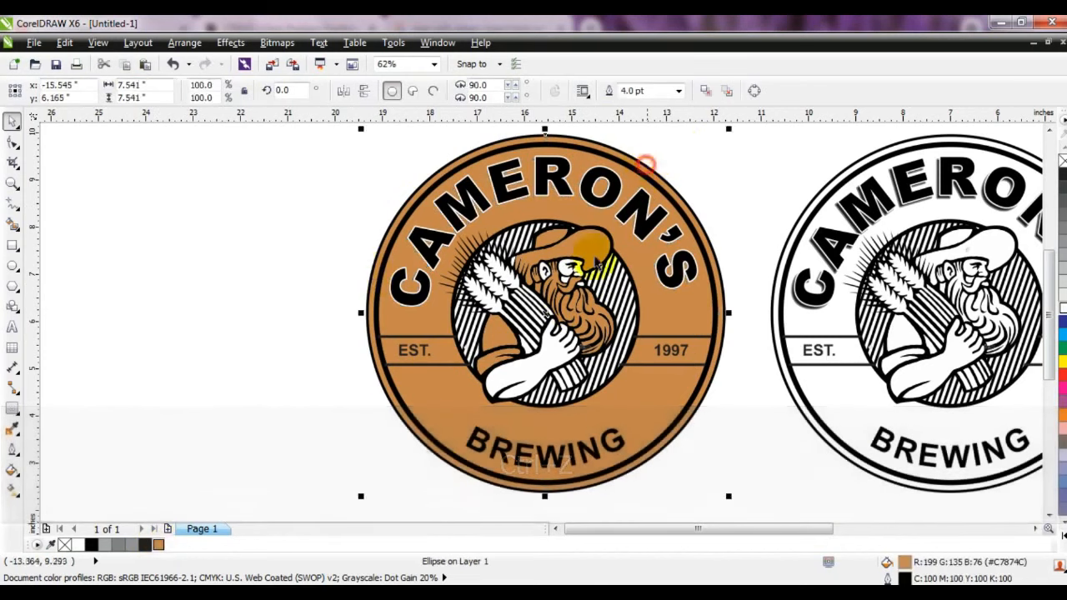
click(107, 547)
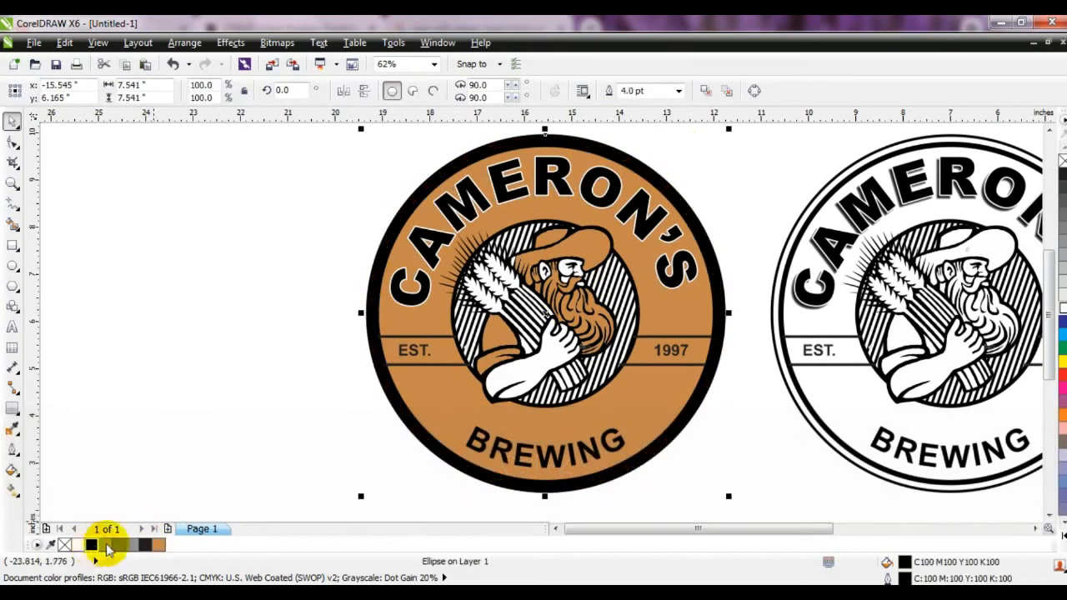
click(737, 478)
- Try a dark brown Smart Fill on the coloured badge's background, and undo it
click(696, 367)
shift+click(688, 337)
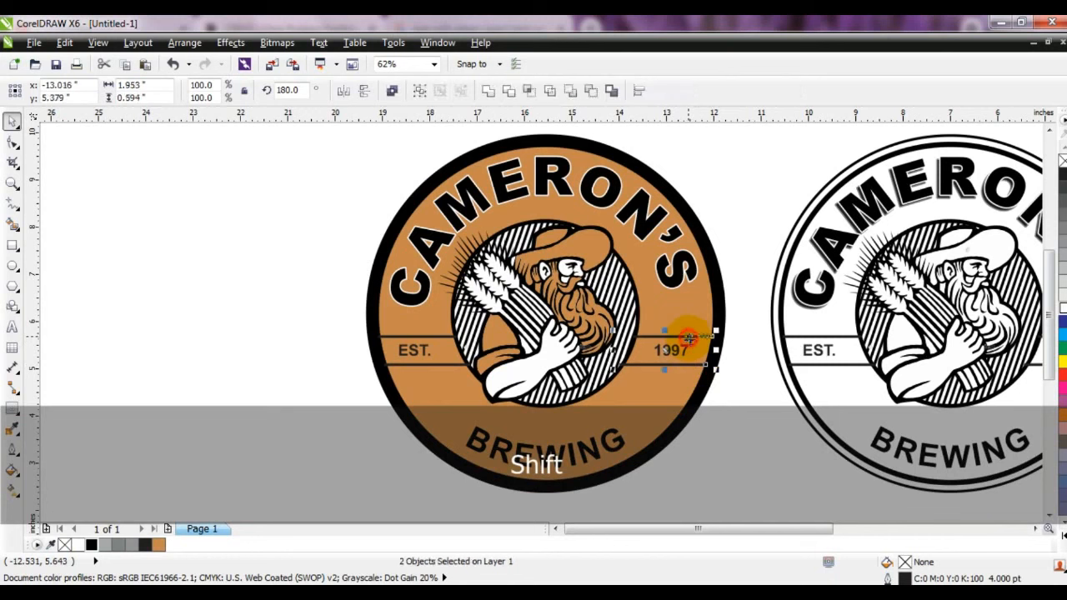
click(744, 371)
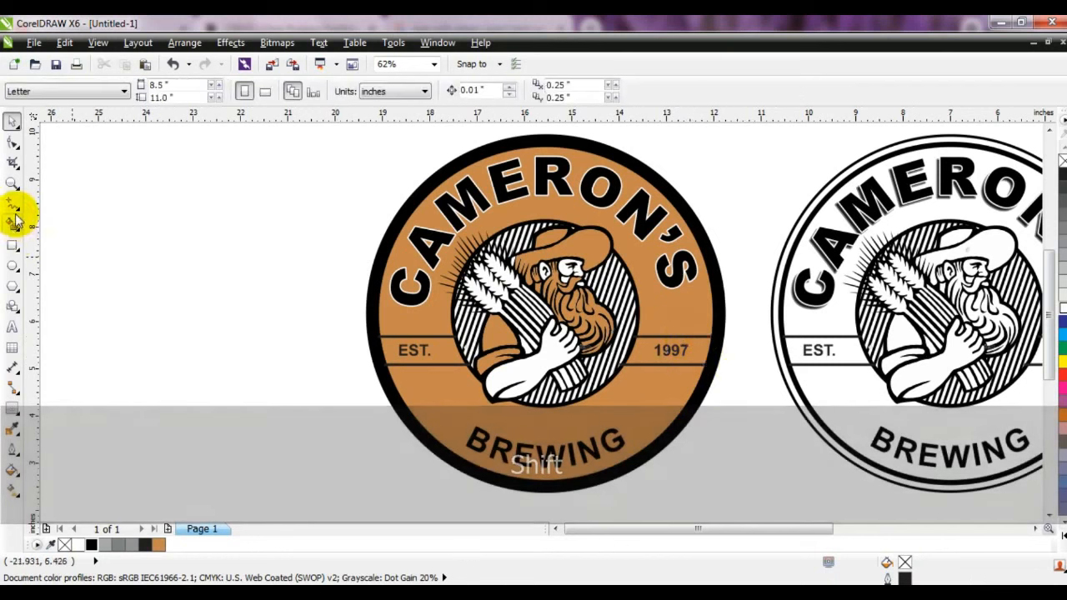
click(12, 223)
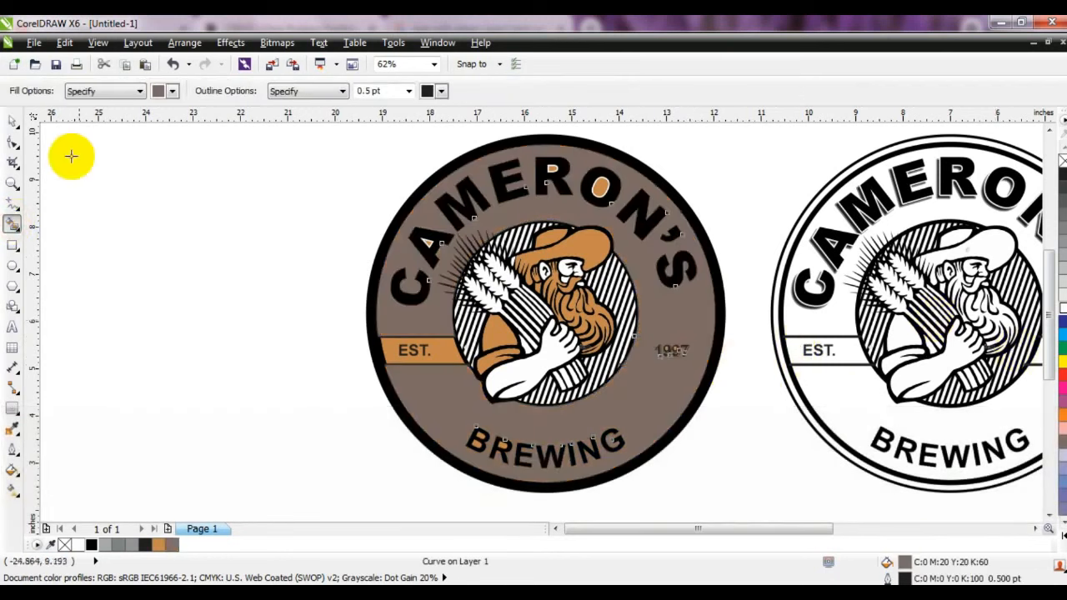
key(ctrl+z)
click(13, 122)
key(Escape)
click(698, 360)
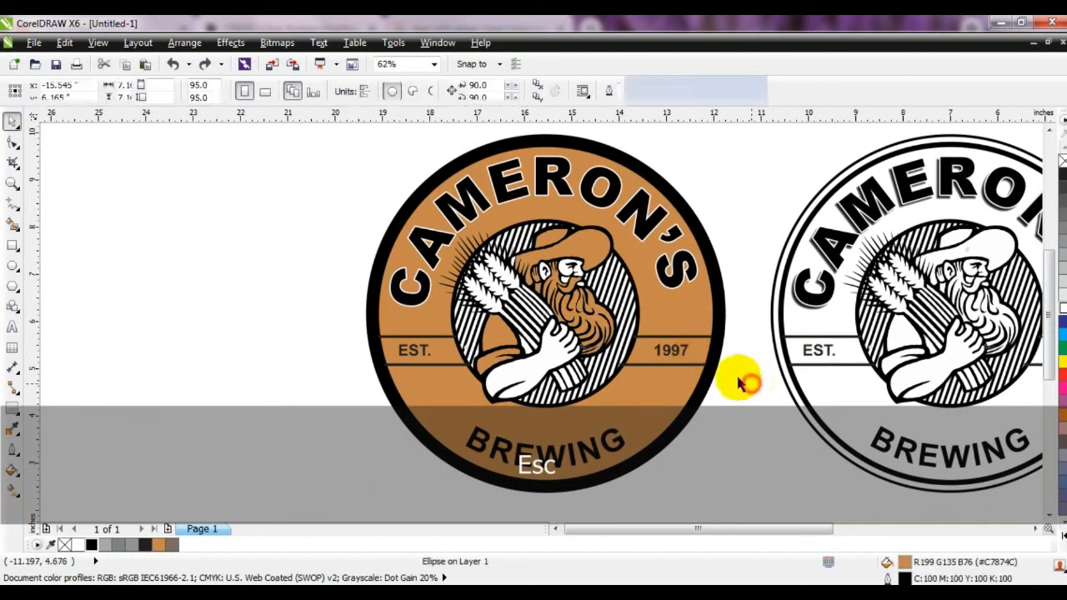
click(286, 381)
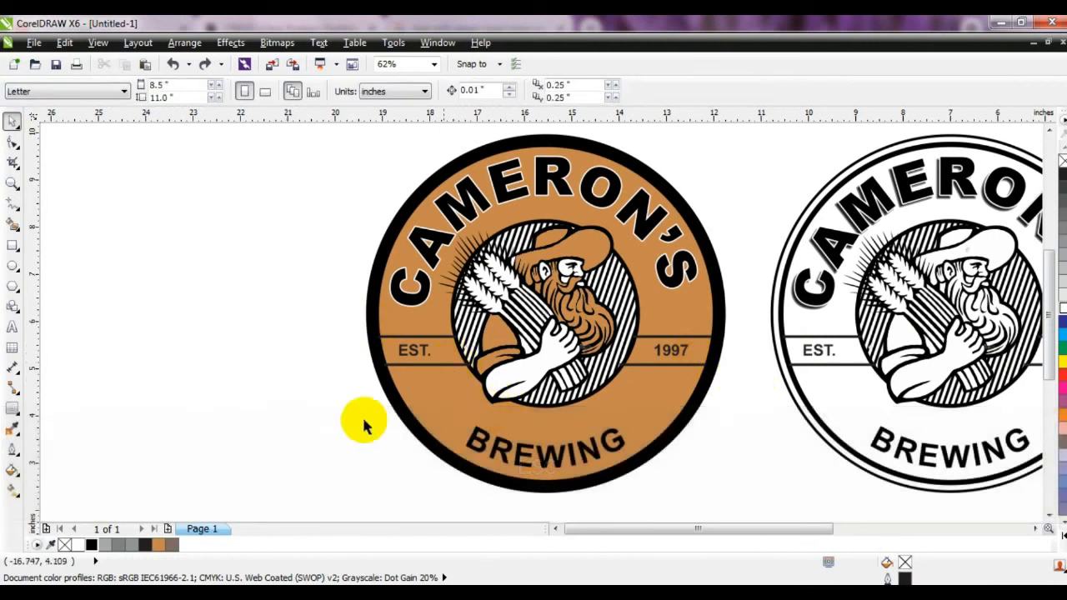
click(748, 421)
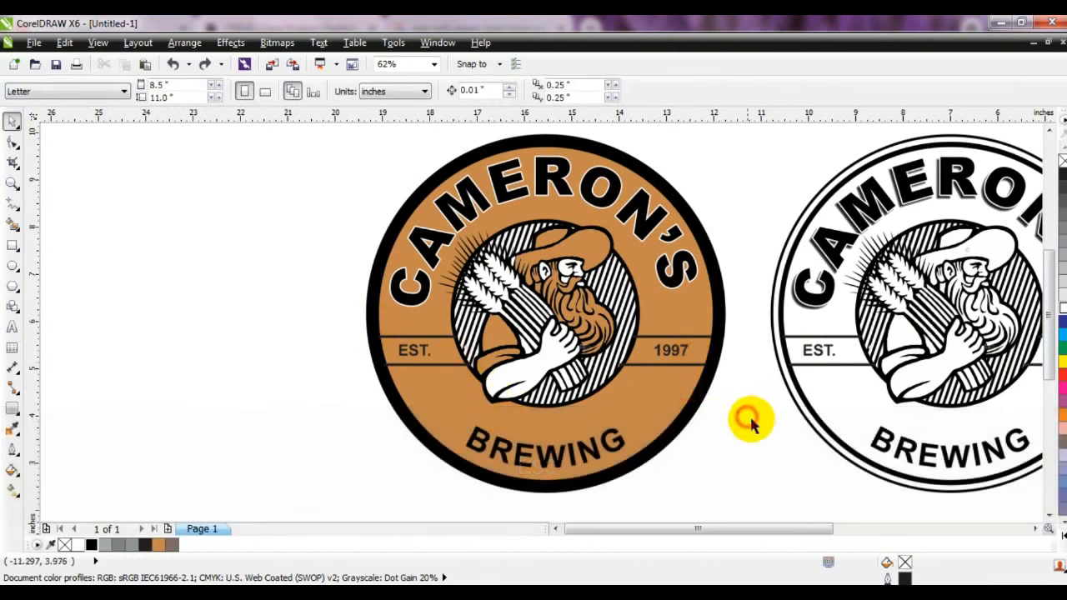
- Remove the white outline around the CAMERON'S lettering on the brown badge
click(682, 279)
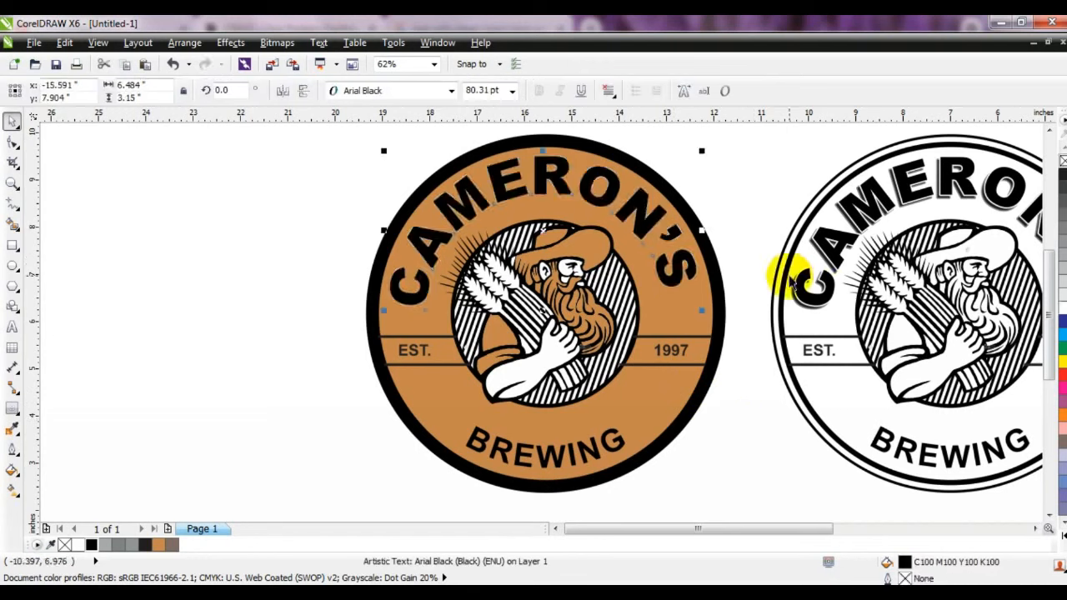
click(720, 464)
click(581, 463)
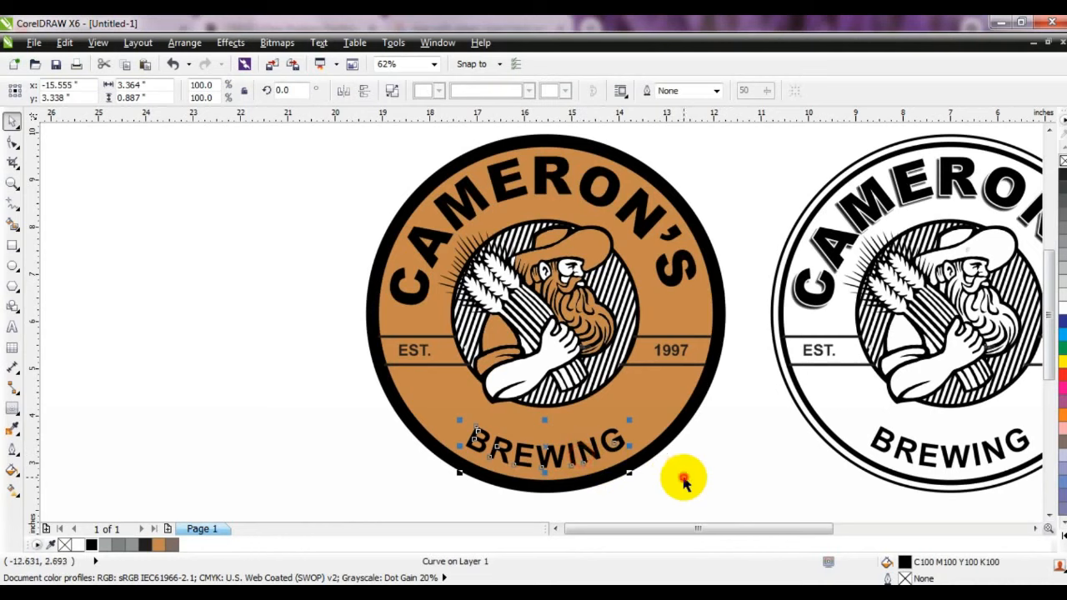
- Compare the brown badge with the black-and-white original side by side
key(F3)
key(Escape)
key(ctrl+z)
drag(885, 425, 402, 172)
key(shift+F2)
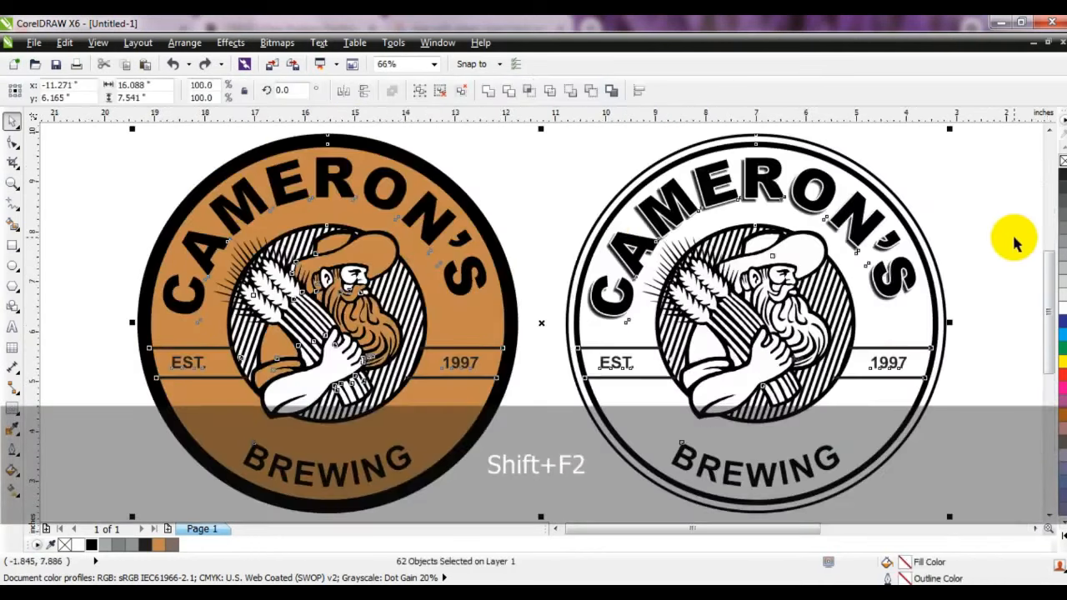
key(Escape)
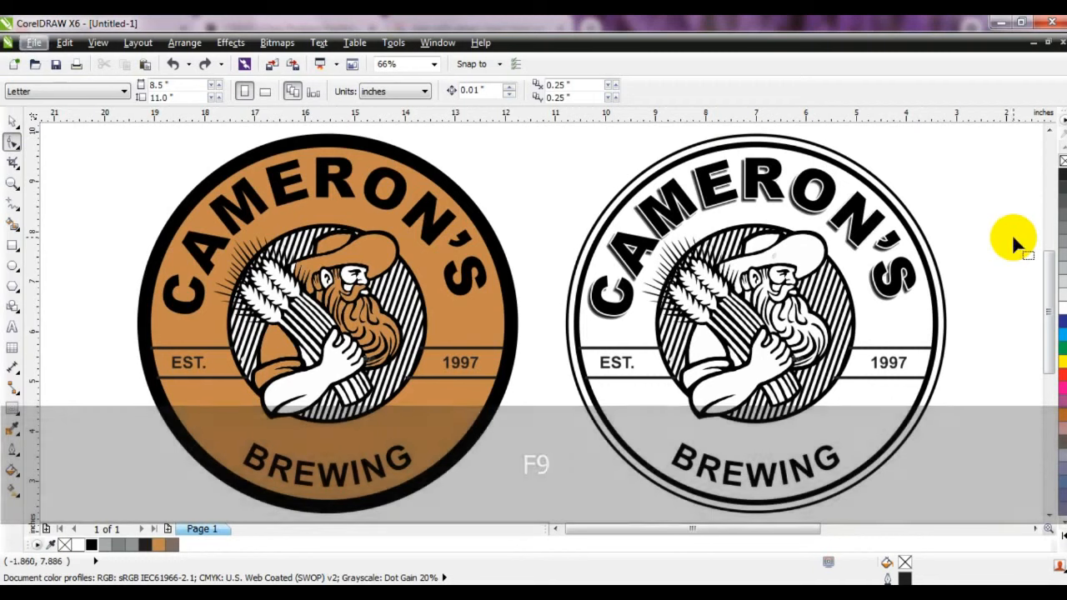
- Fill the small white gap between the wheat stalks and the farmer's forearm with the shirt's brown
click(620, 367)
click(312, 363)
click(12, 120)
key(Escape)
click(314, 366)
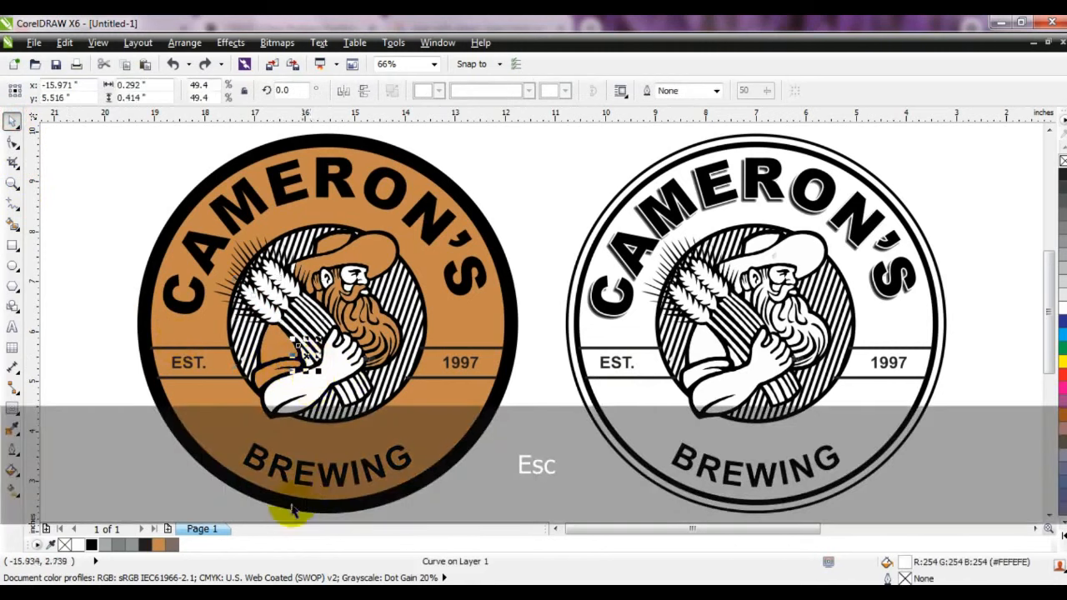
click(125, 456)
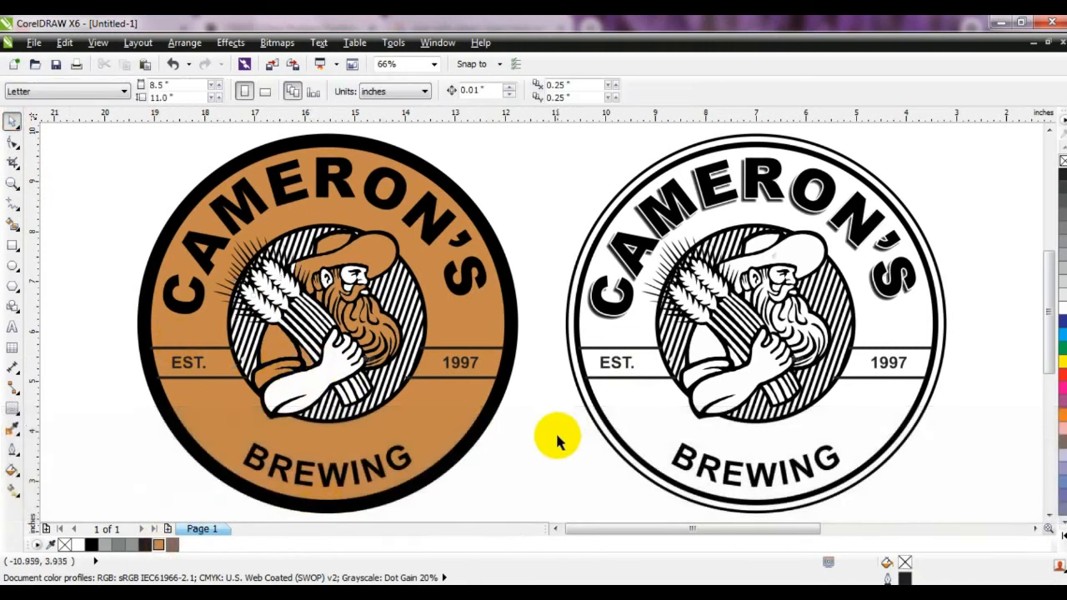
- Try a Dark Brown fill on the wheat ears of the coloured badge, and undo it
click(265, 292)
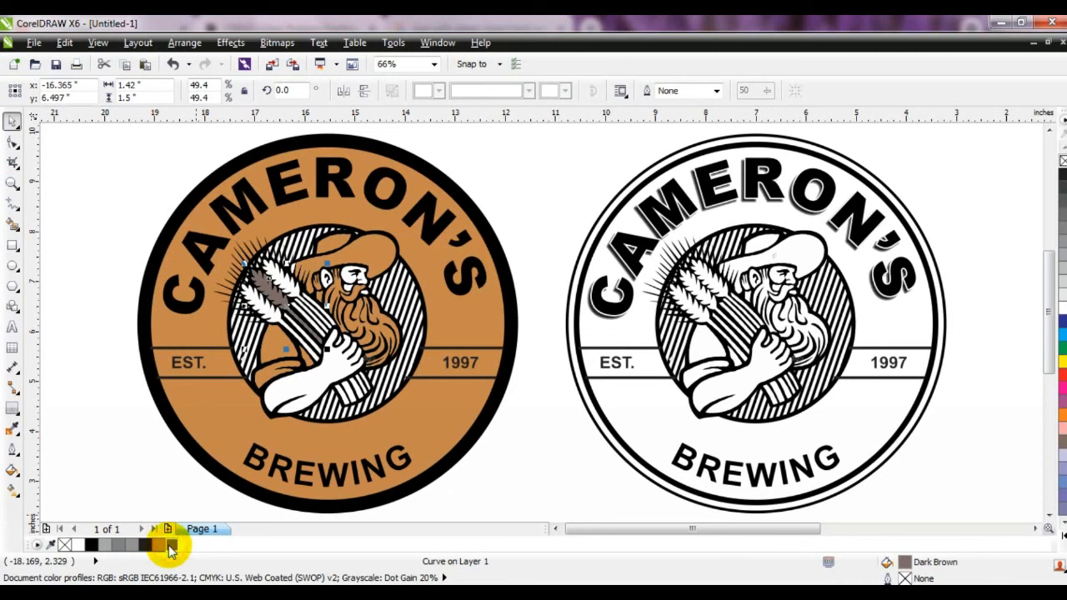
key(ctrl+r)
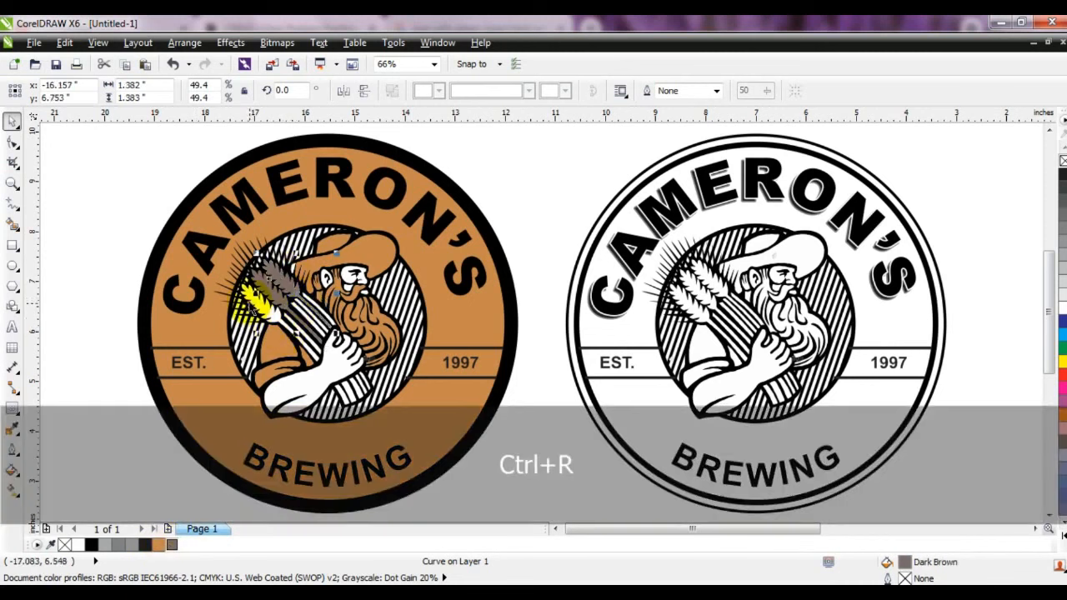
key(ctrl+z)
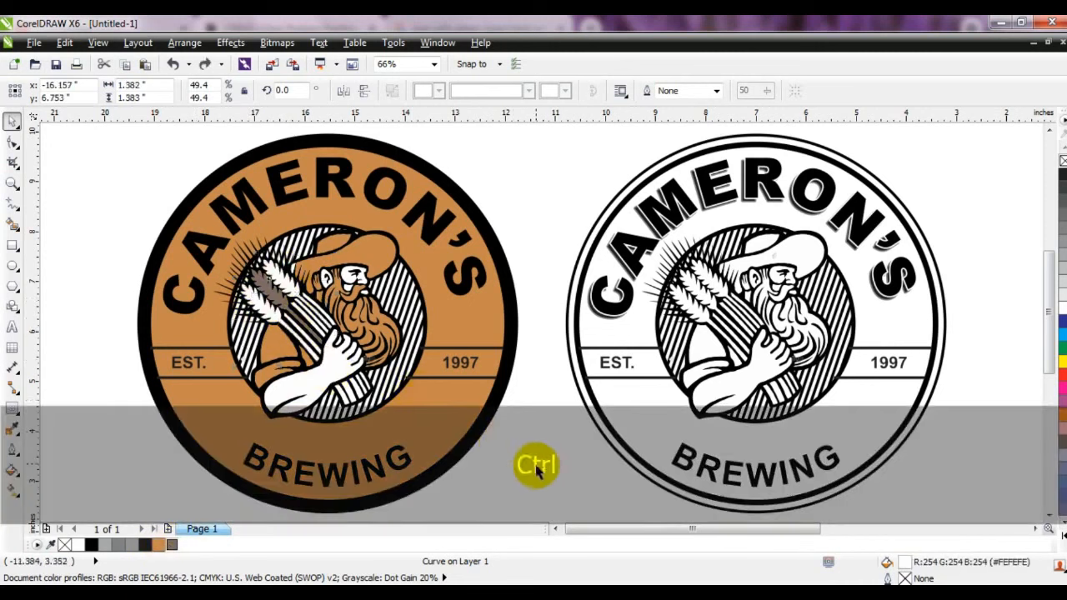
click(538, 468)
click(488, 461)
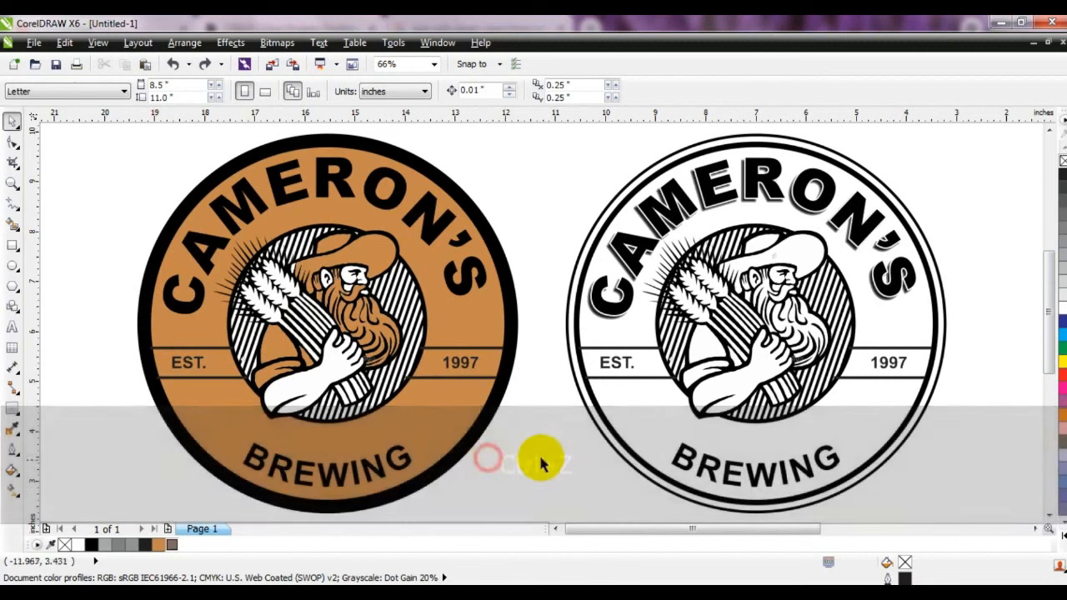
- Select the brown and the black-and-white badges together
key(F3)
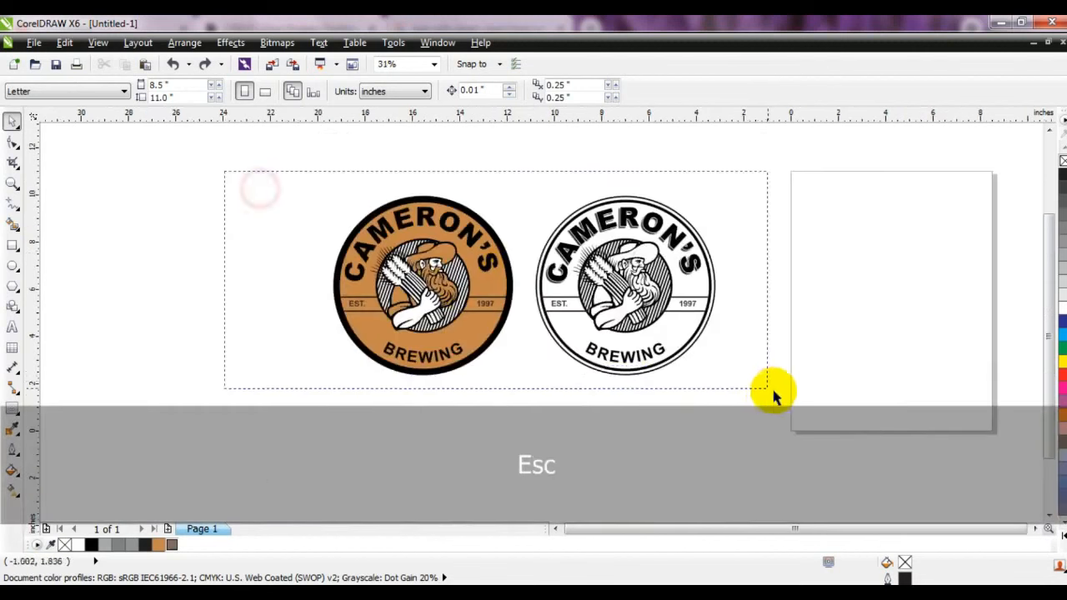